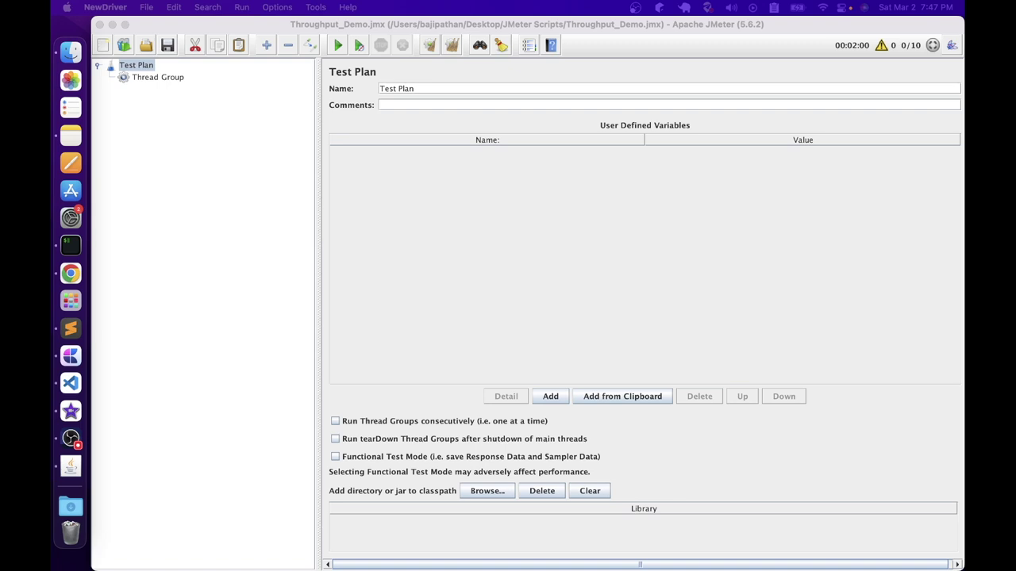
- Add a Throughput Controller to the Thread Group
click(173, 92)
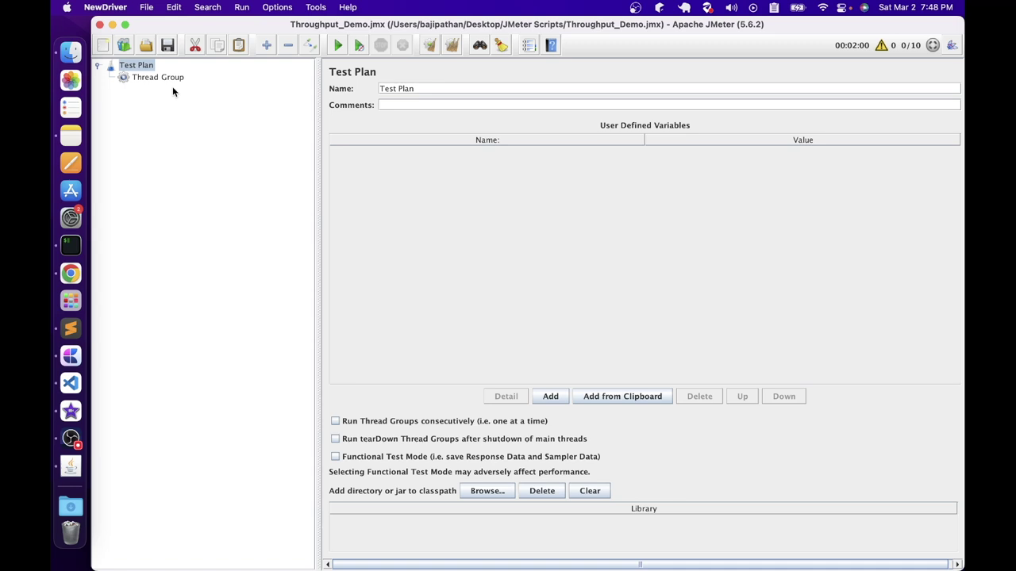
right_click(142, 79)
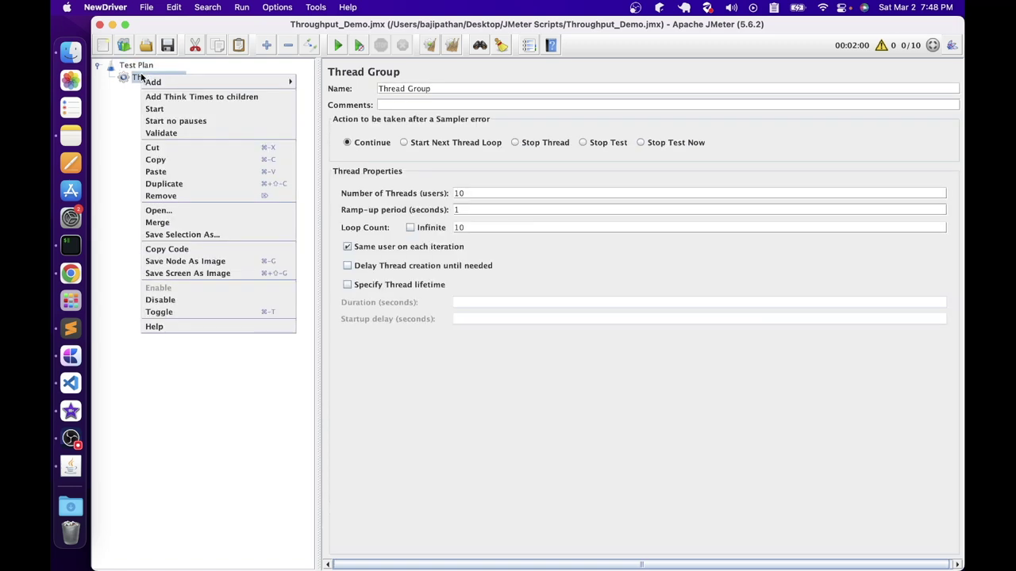
mouse_move(146, 81)
mouse_move(316, 100)
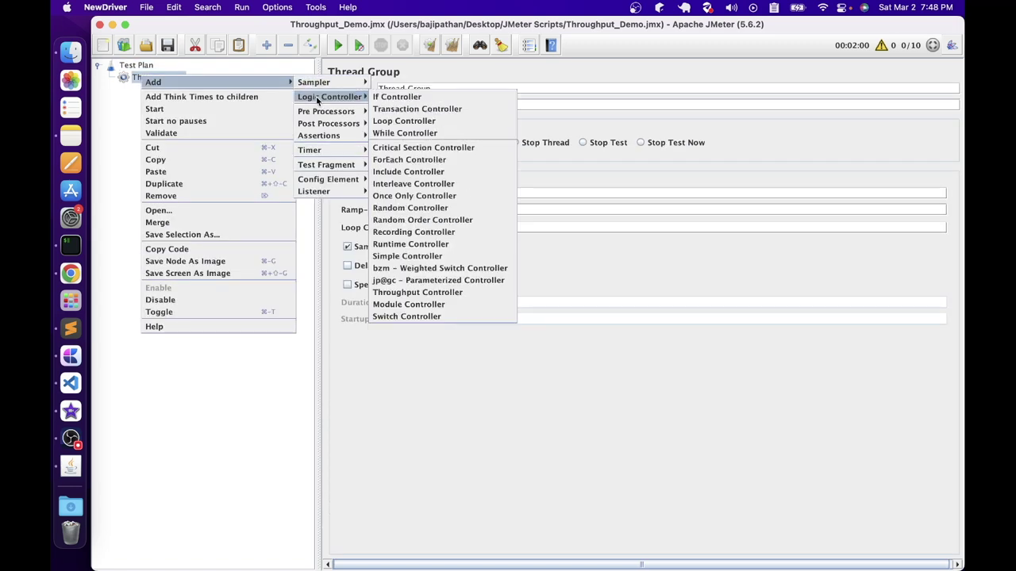
click(433, 293)
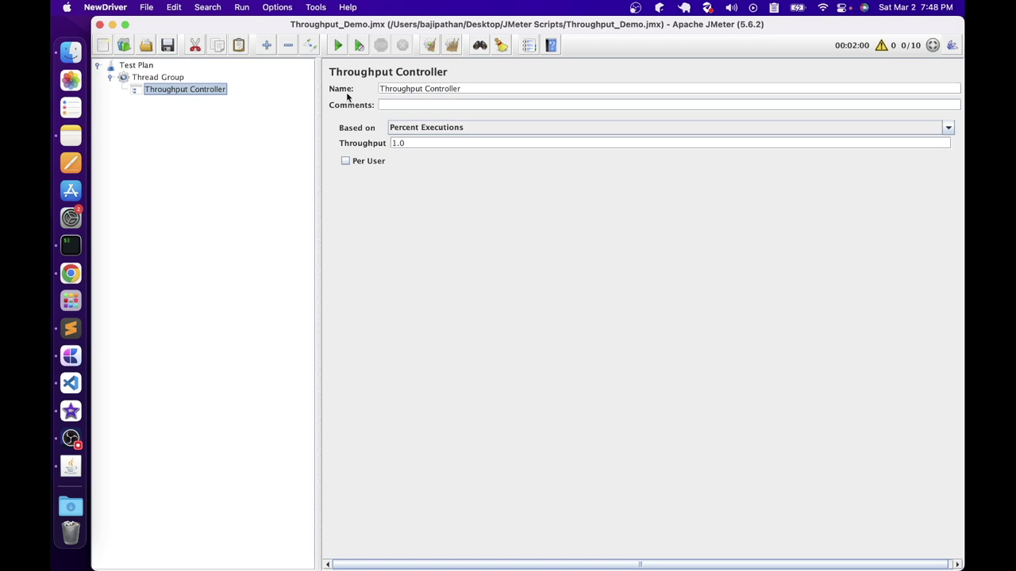
- Try basing the Throughput Controller on Total Executions, and set it back to Percent Executions
click(409, 105)
click(401, 128)
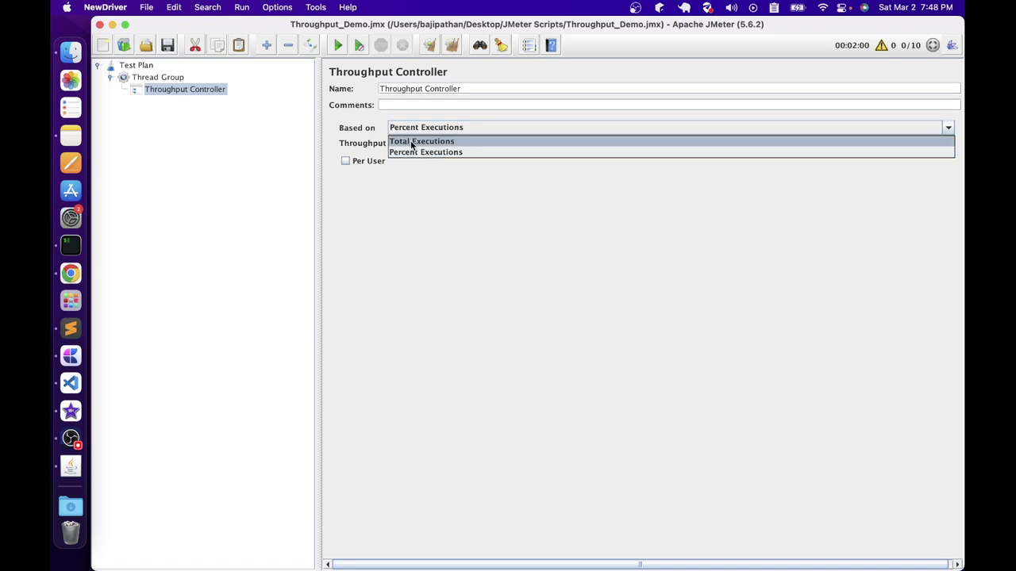
click(411, 142)
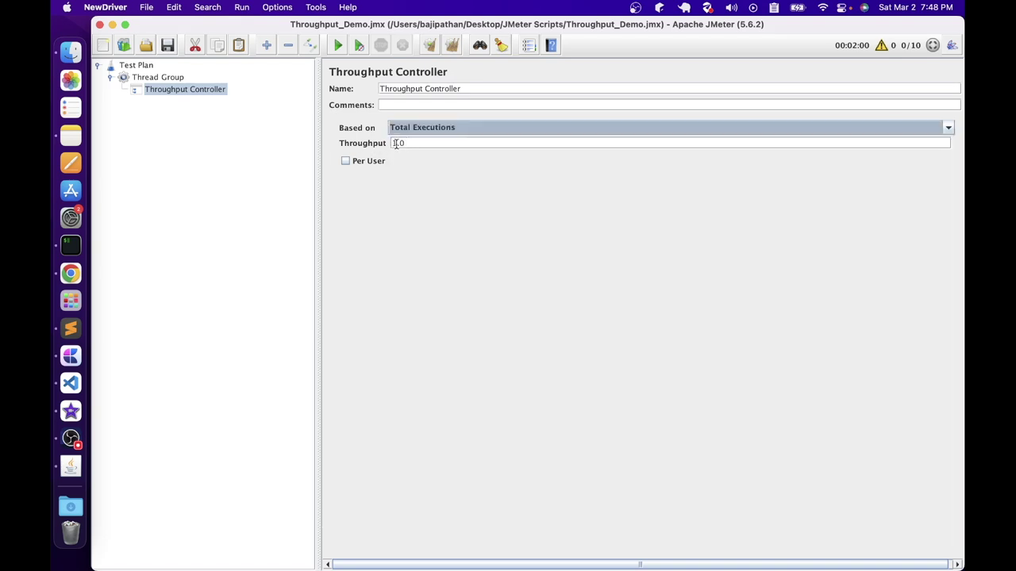
click(396, 143)
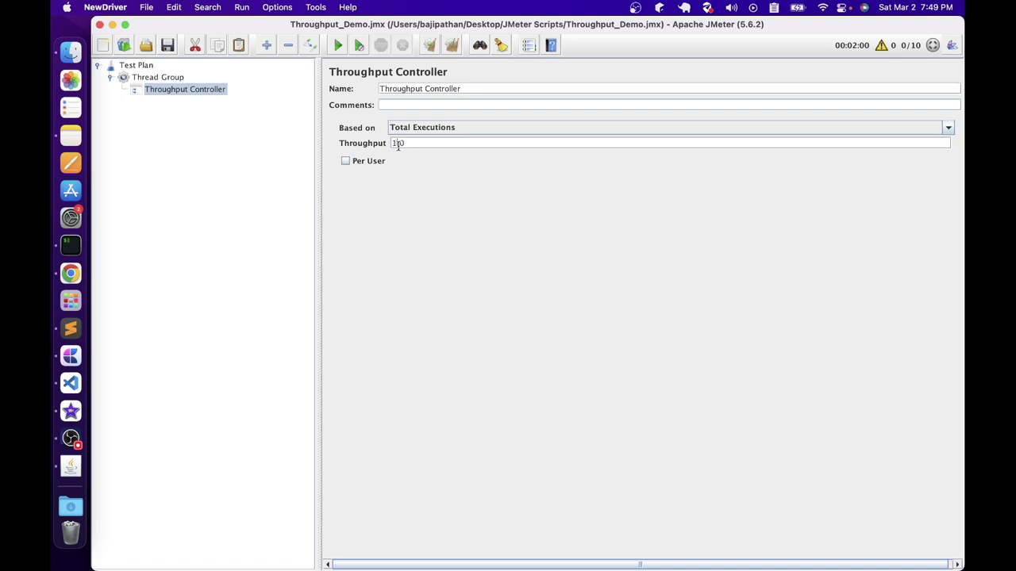
click(421, 128)
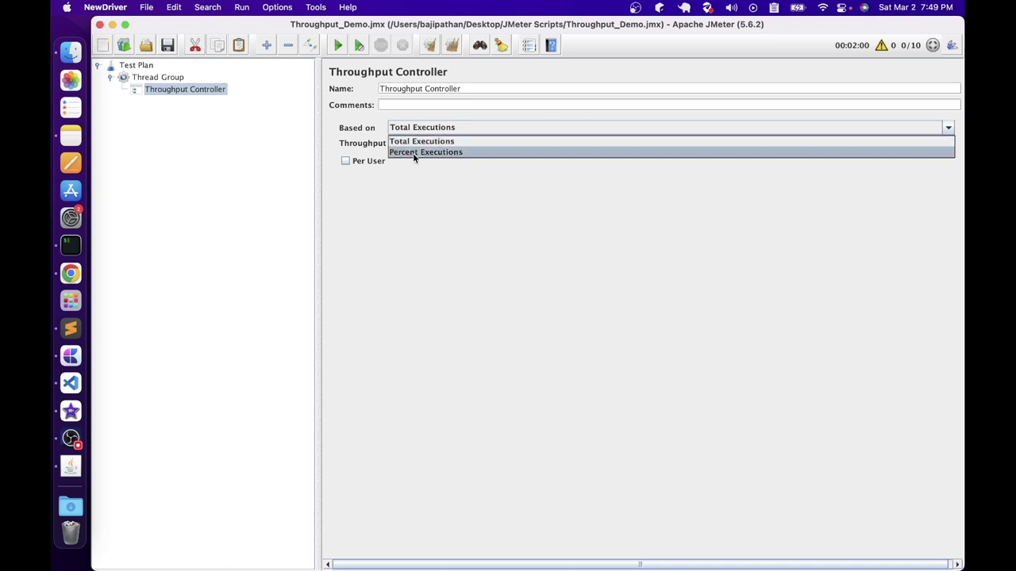
click(413, 153)
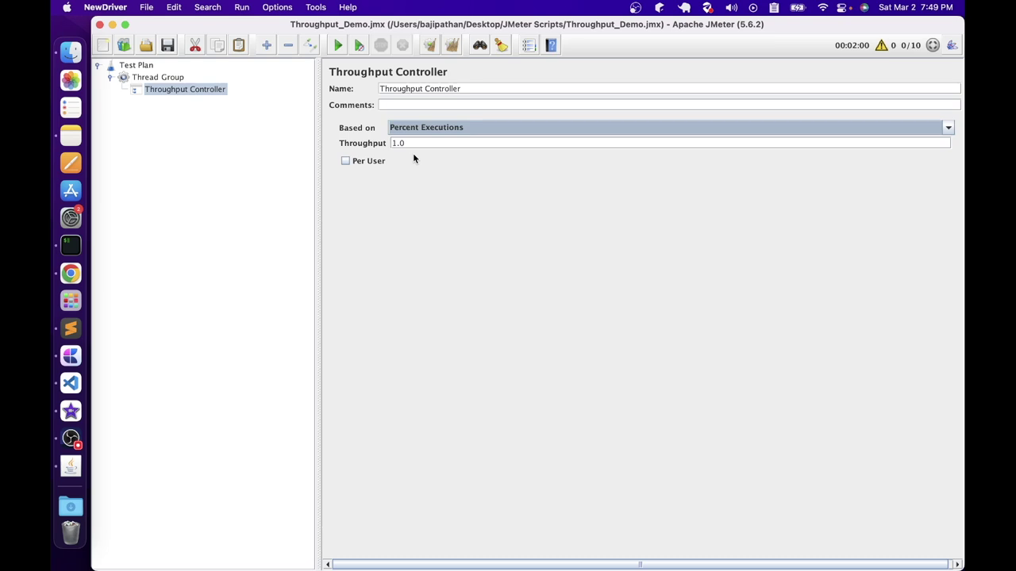
- Enable Per User on the Throughput Controller and base it on Total Executions with a throughput of 10.0
click(344, 161)
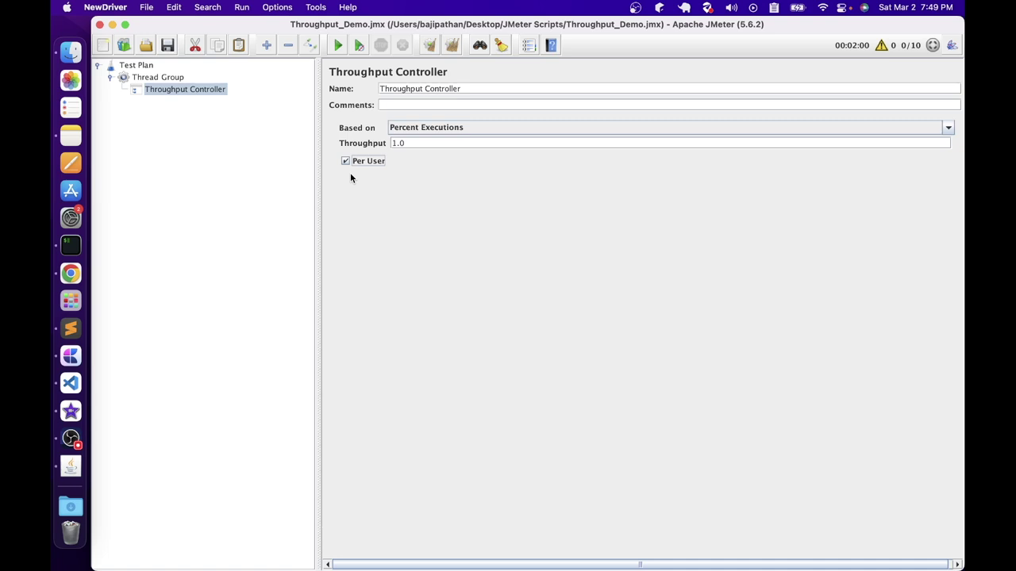
click(444, 128)
click(421, 139)
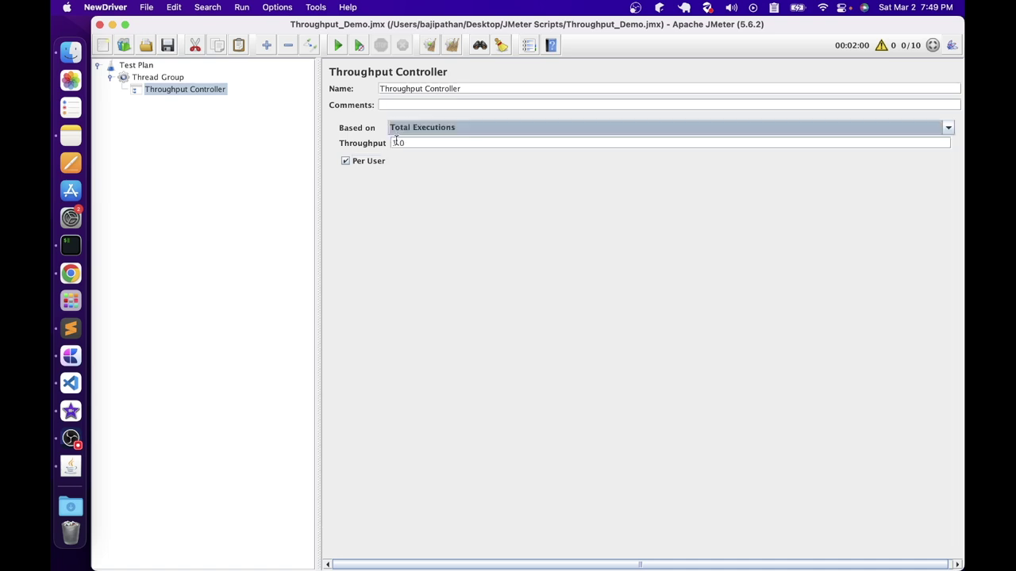
text(0)
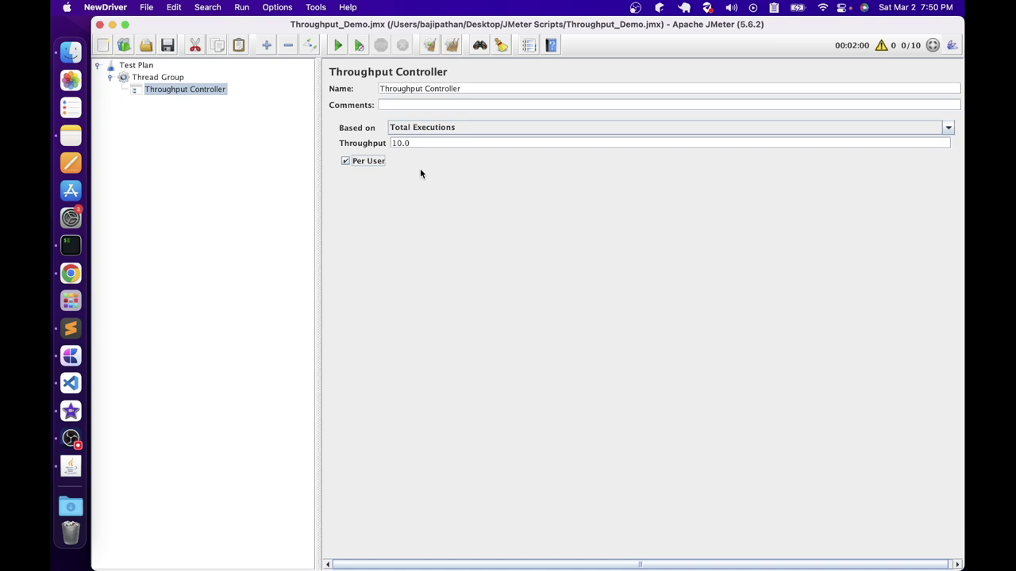
- Disable the Throughput Controller in the Thread Group
right_click(171, 89)
click(206, 317)
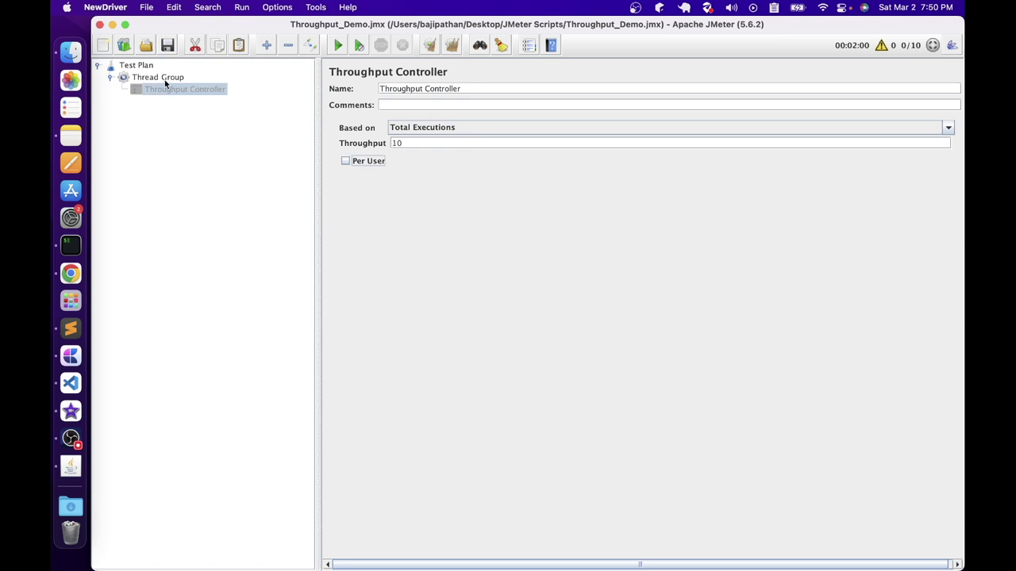
- Add a jp@gc - Dummy Sampler to the Thread Group and name it Login
right_click(164, 79)
mouse_move(199, 84)
mouse_move(383, 87)
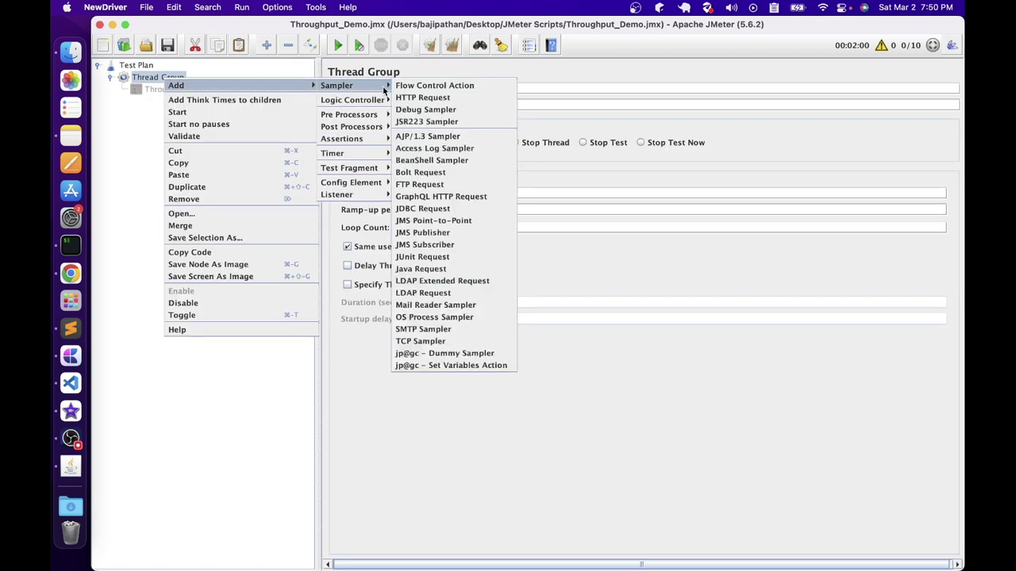
click(459, 353)
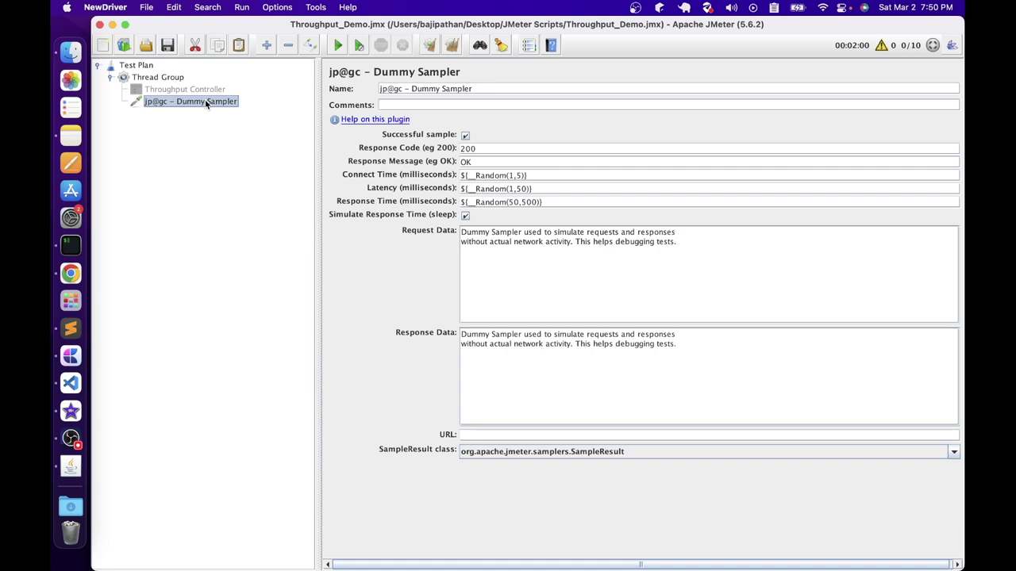
drag(473, 89, 324, 74)
text(Login)
- Review the number of threads and the loop count configured in the Thread Group
click(158, 77)
click(467, 193)
drag(476, 227, 398, 219)
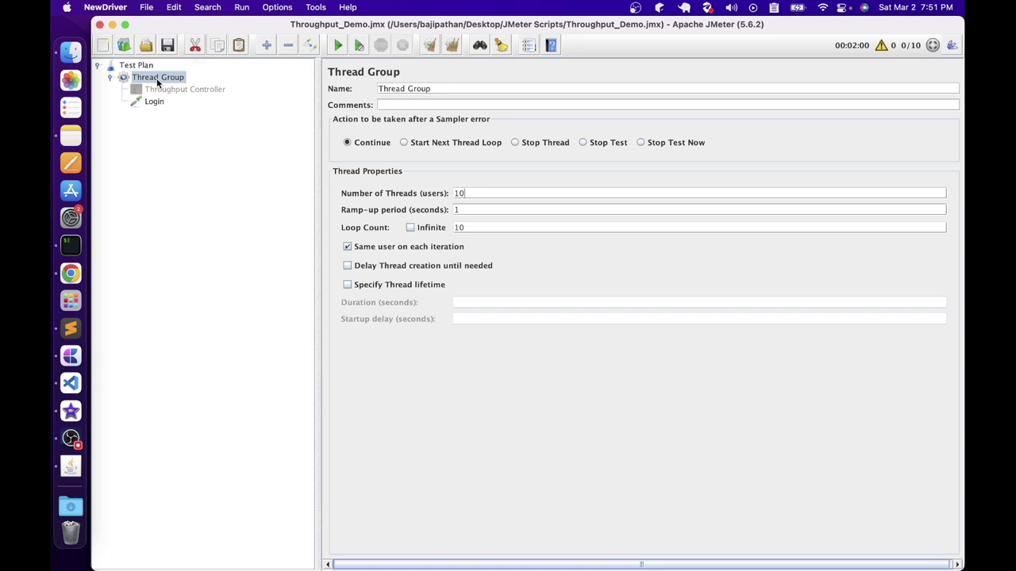
click(478, 227)
drag(467, 193, 437, 190)
click(479, 227)
drag(479, 227, 426, 234)
- Add a Summary Report listener to the Thread Group and run the test
right_click(155, 78)
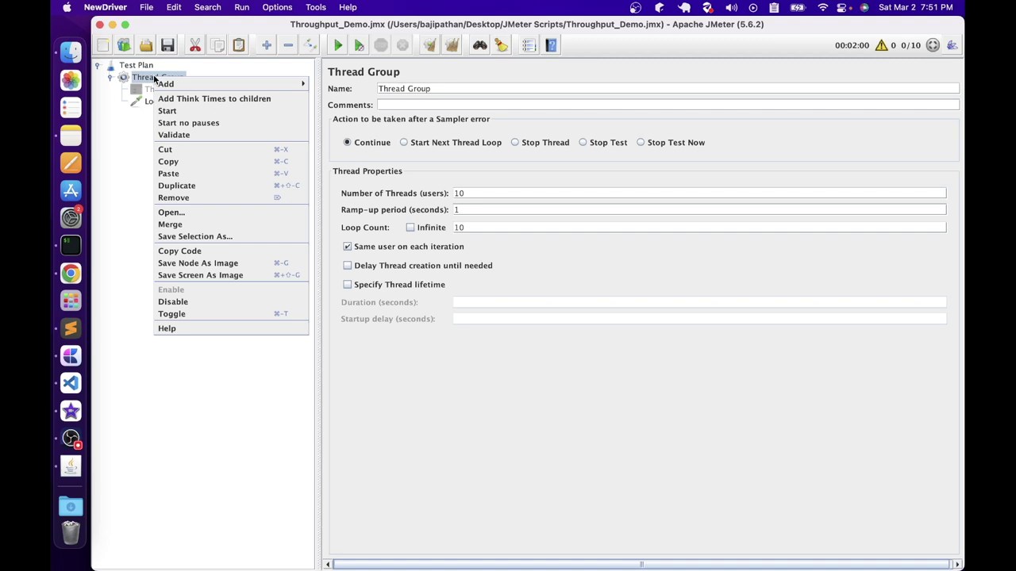
mouse_move(184, 84)
mouse_move(349, 195)
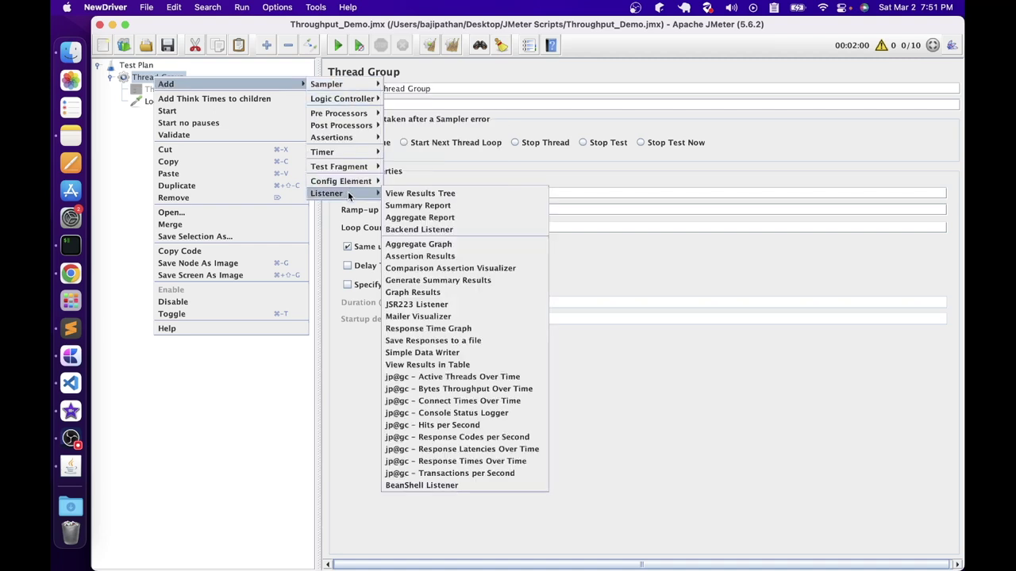
click(423, 207)
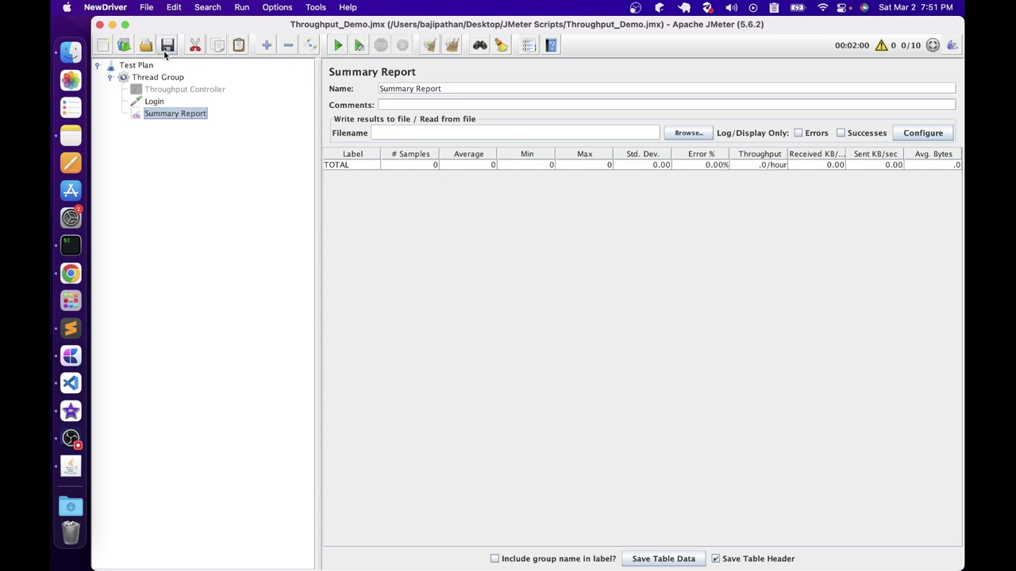
click(337, 47)
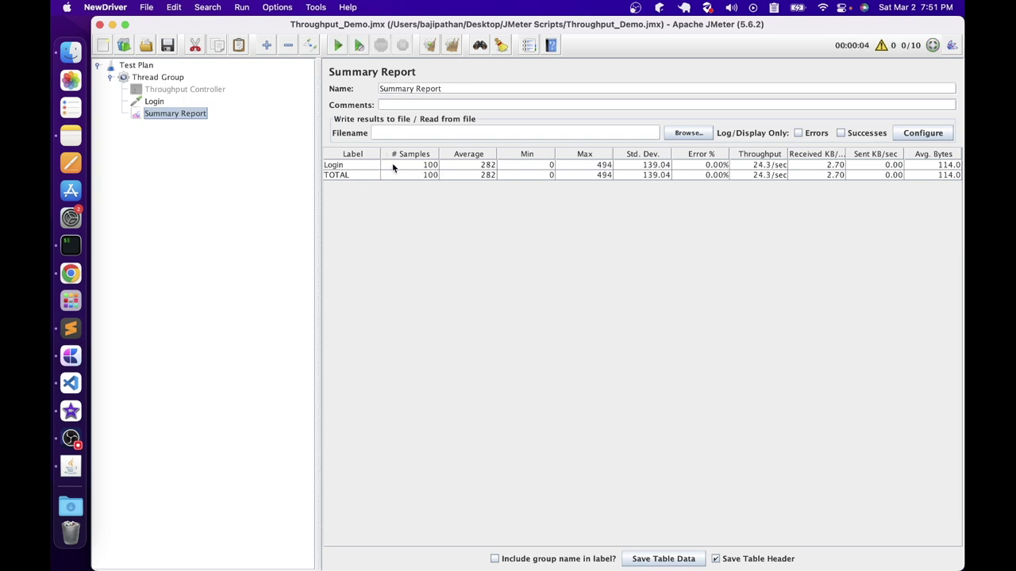
- Compare the Login sample count in the Summary Report with the Thread Group's users and loop count
click(421, 167)
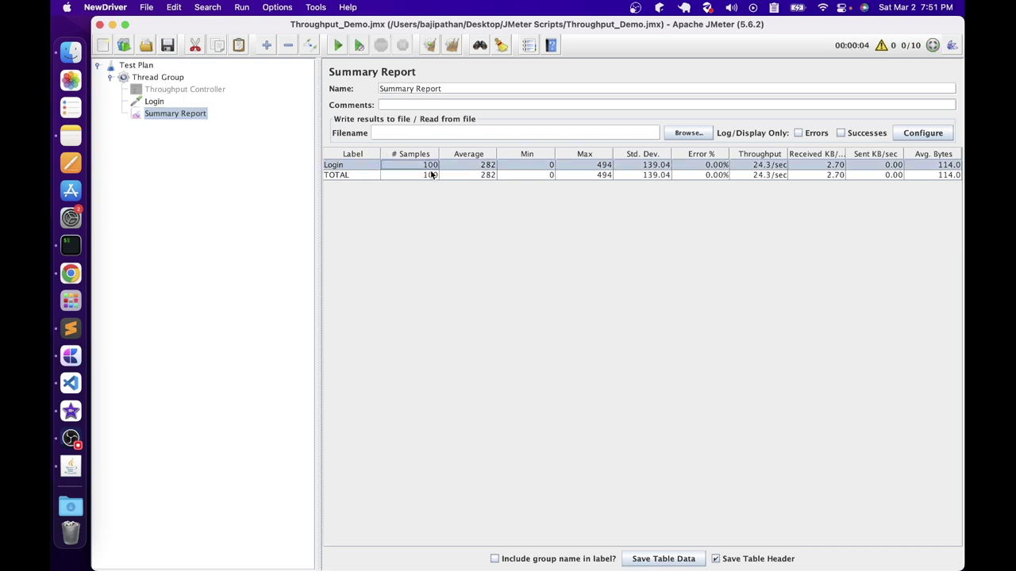
click(155, 80)
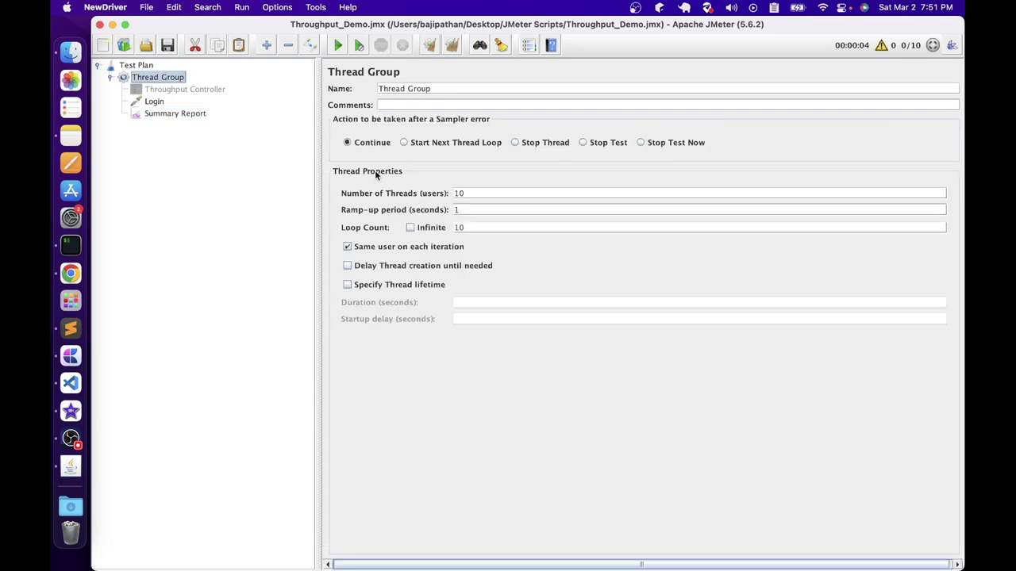
click(465, 228)
click(201, 115)
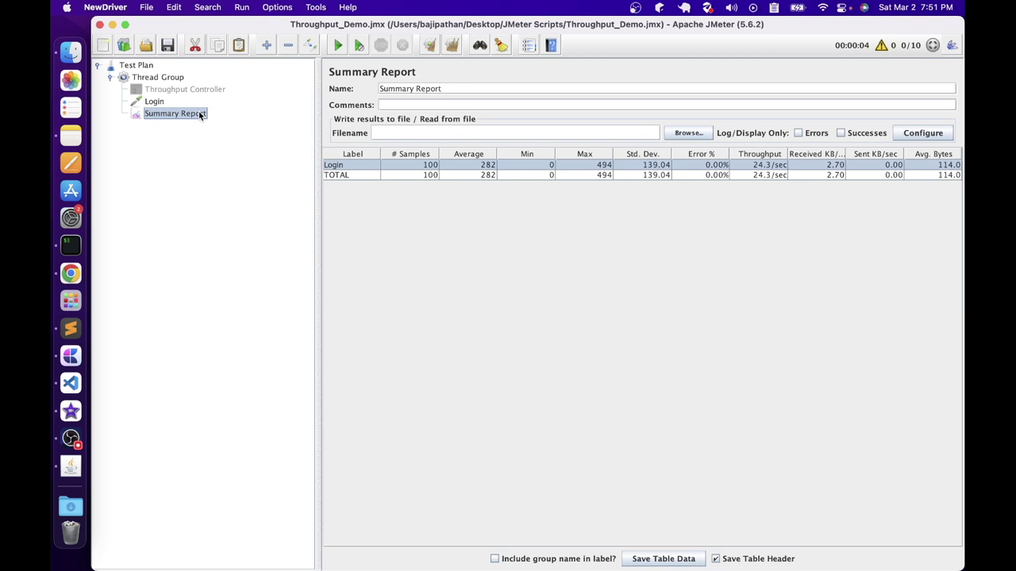
- Move the Login sampler into the Throughput Controller and enable the controller
drag(154, 101, 184, 90)
right_click(143, 90)
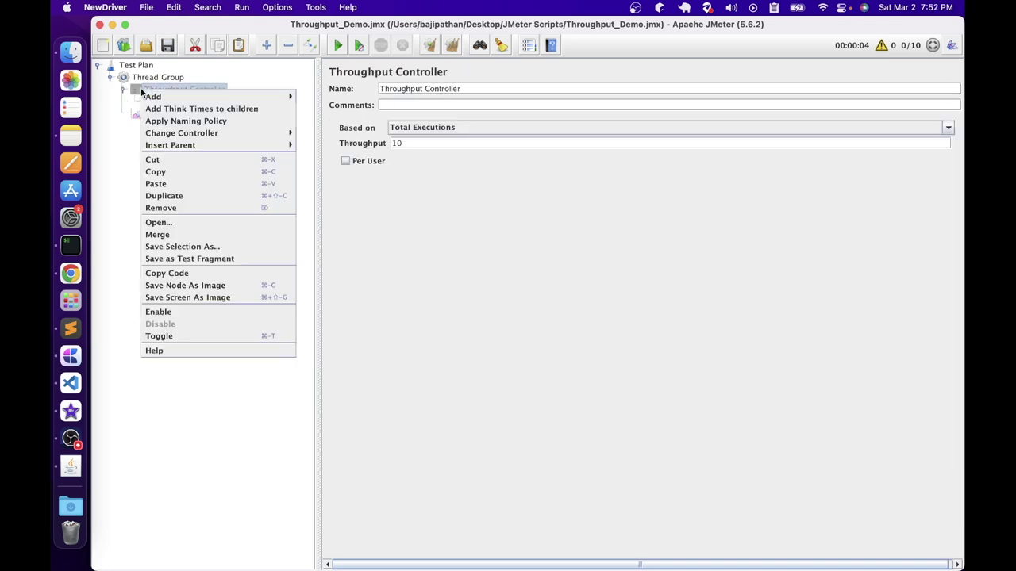
click(407, 132)
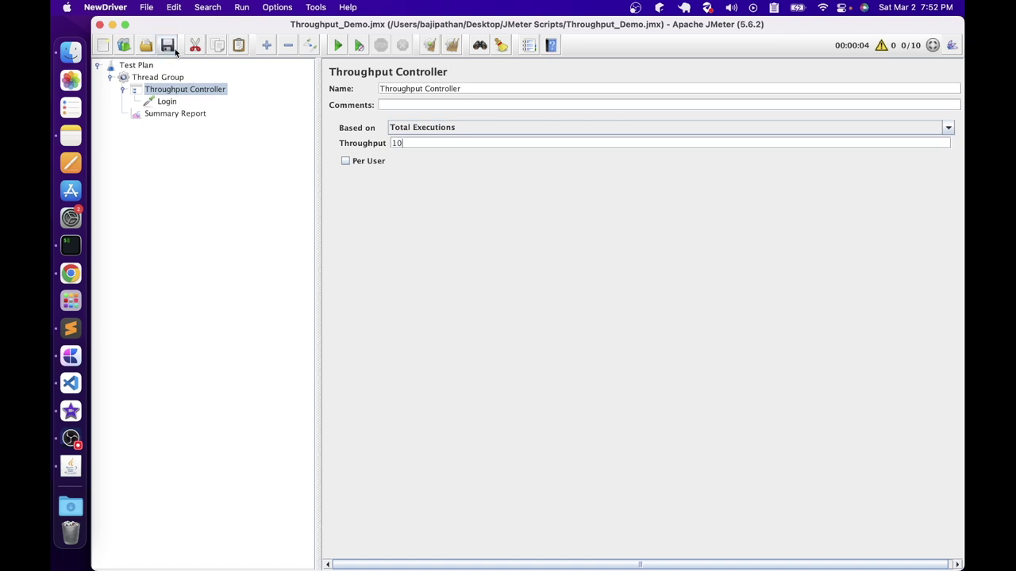
- Run the test with the Throughput Controller active and check the Login sample count in the Summary Report
click(338, 46)
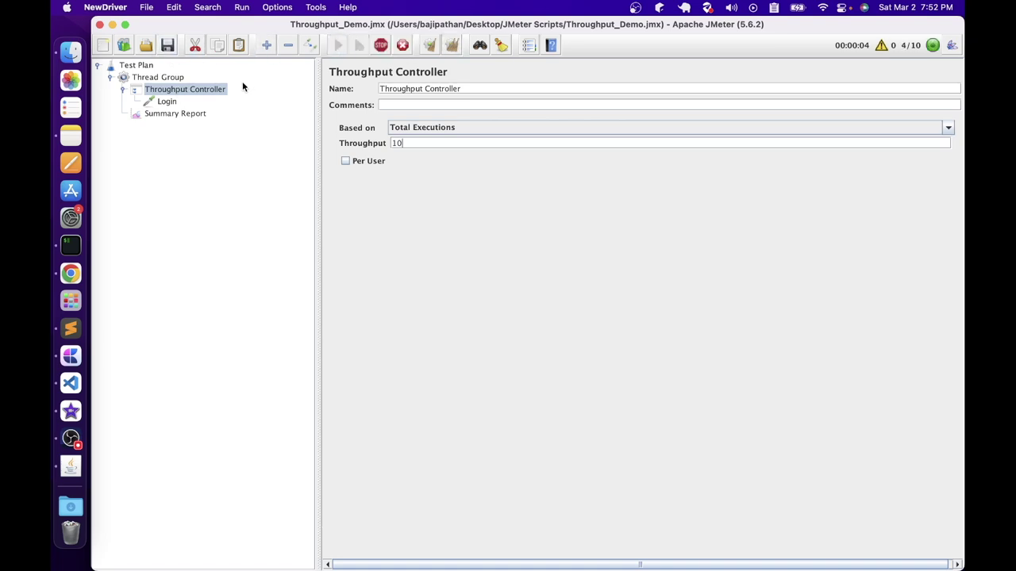
click(199, 115)
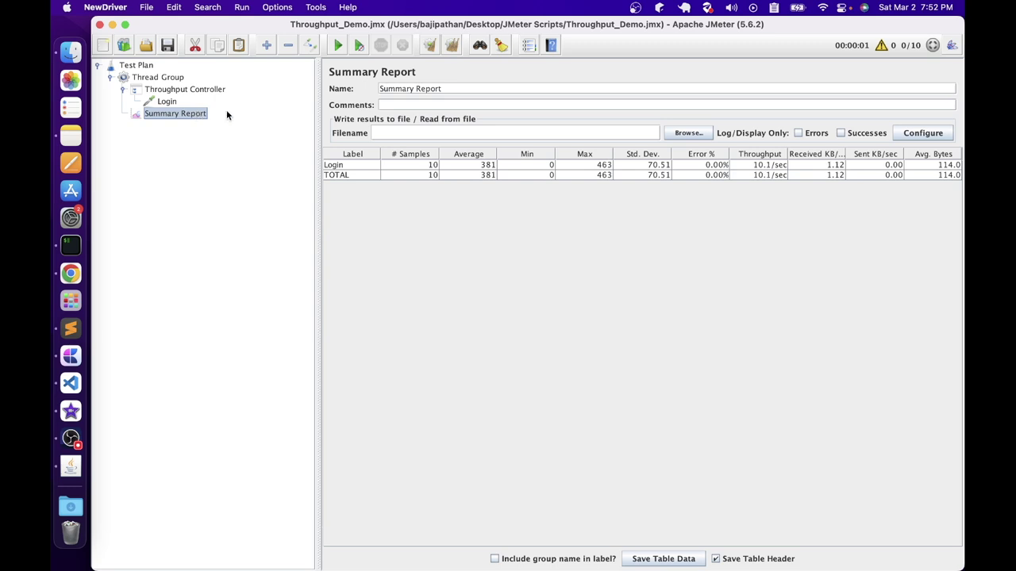
click(398, 164)
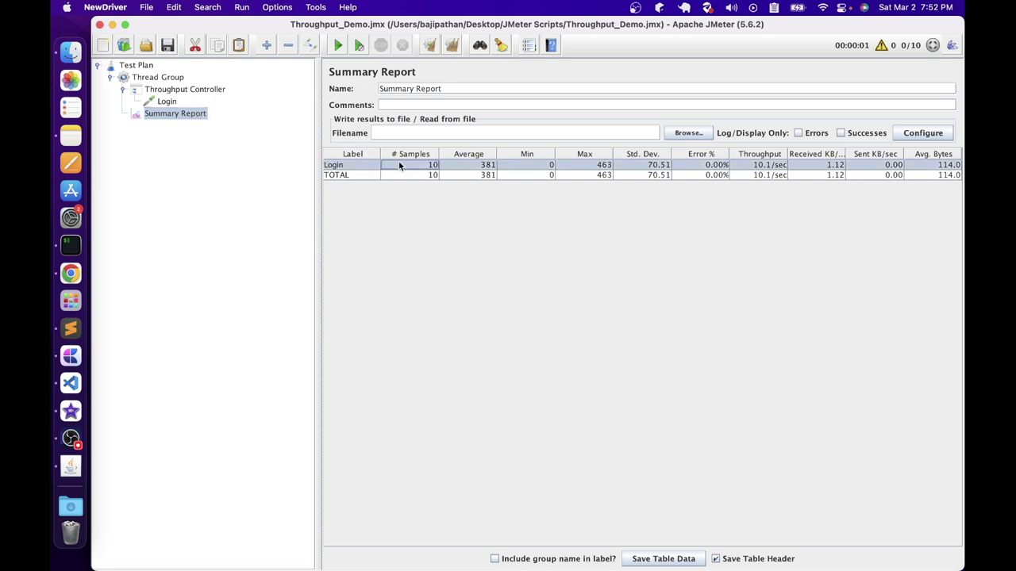
- Compare the Throughput Controller's throughput value with the Thread Group settings and the Summary Report
click(169, 91)
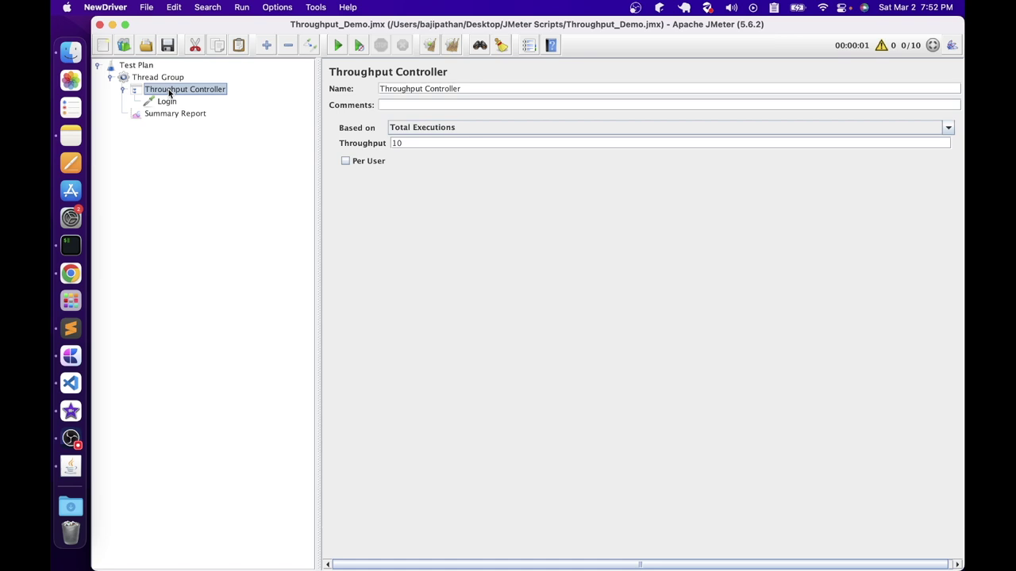
click(415, 143)
click(146, 80)
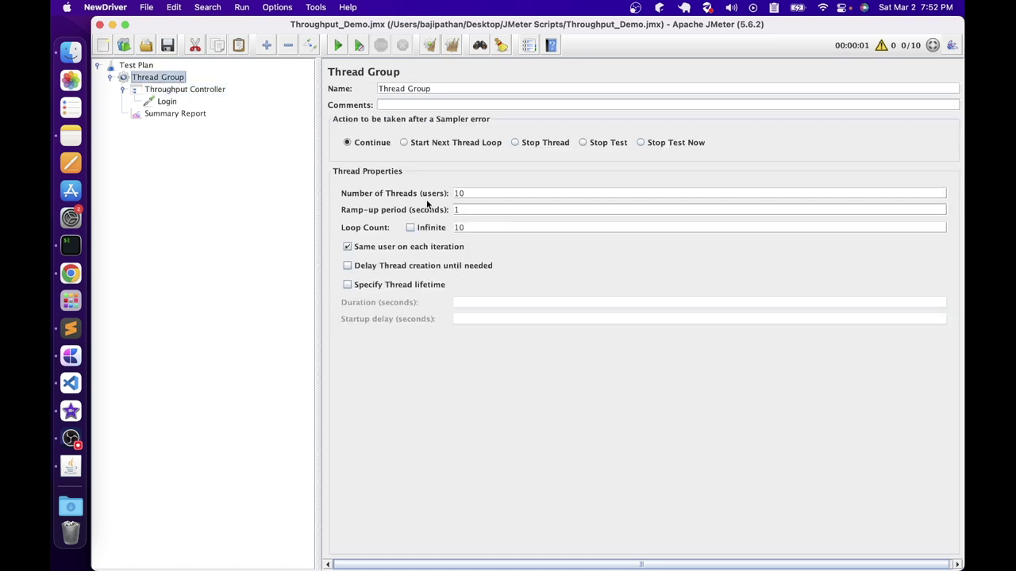
click(195, 116)
- Base the Throughput Controller on Percent Executions and set its throughput to 25
click(179, 90)
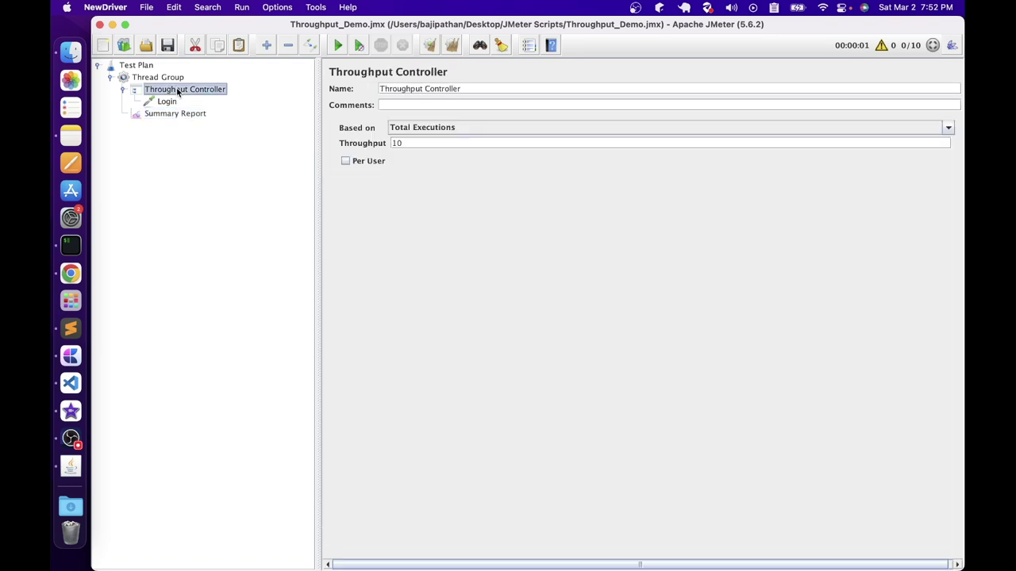
click(497, 126)
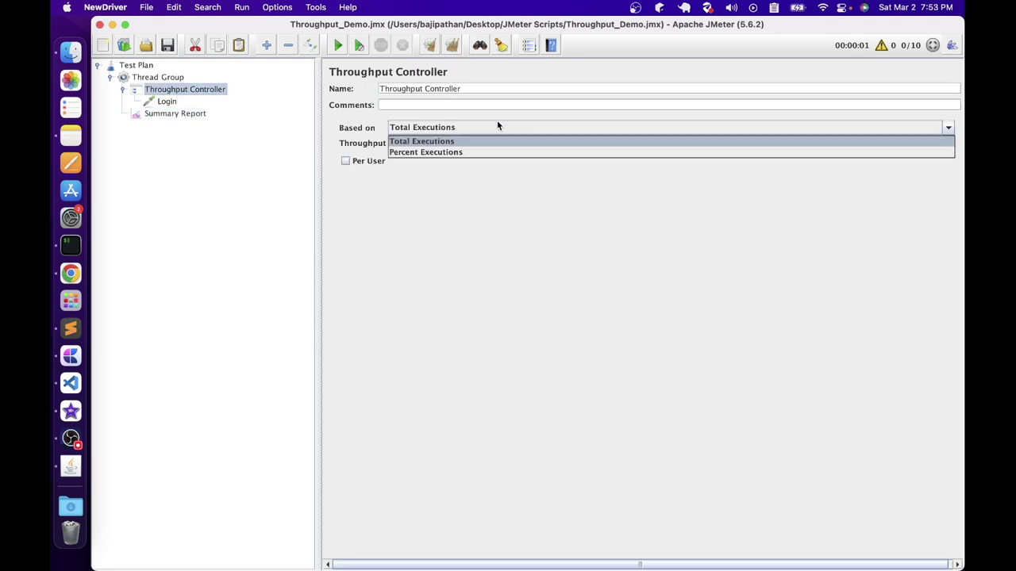
click(457, 153)
key(Tab)
text(25)
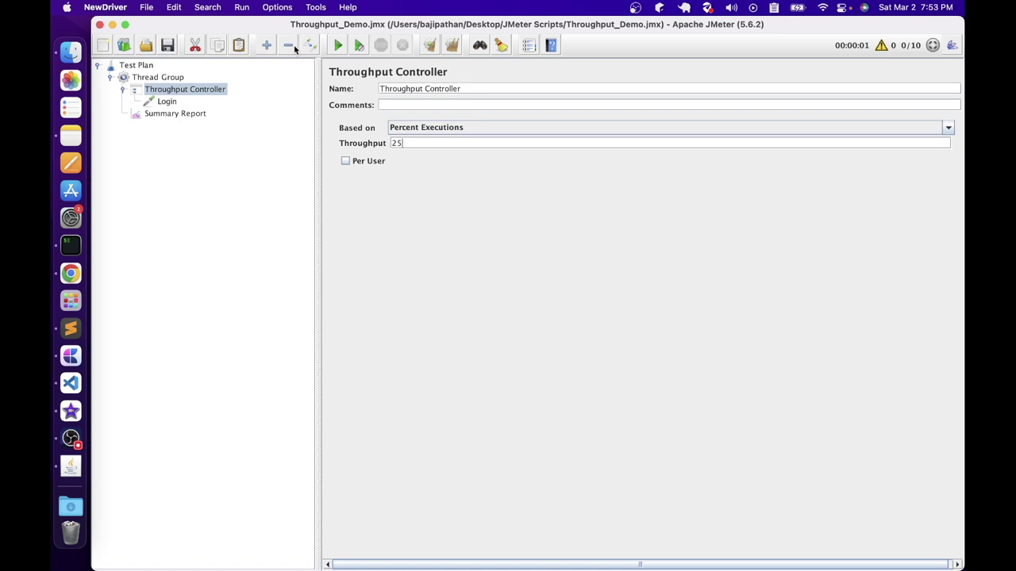
- Run the test with percent-based throughput and check the Login sample count in the Summary Report
click(337, 45)
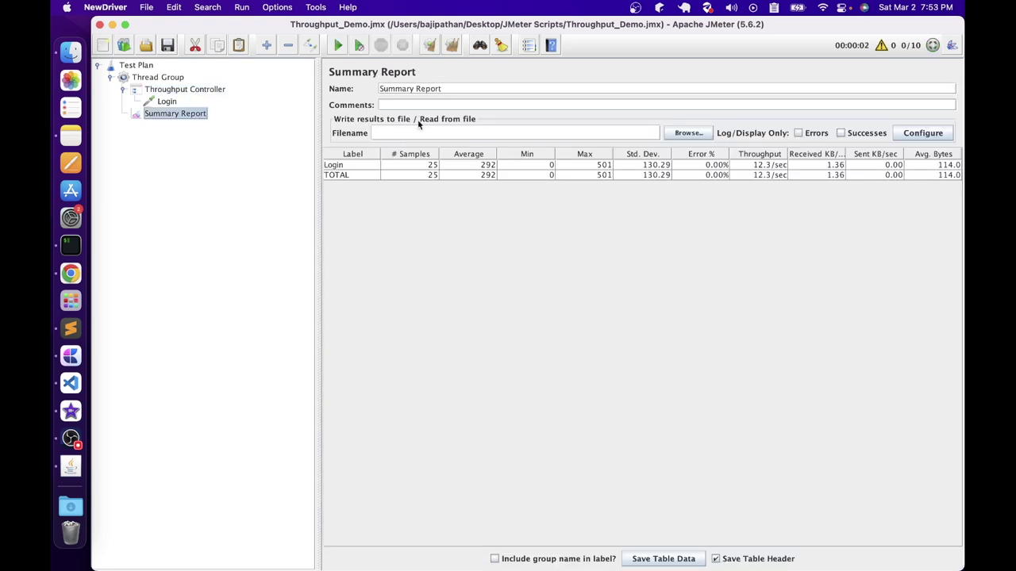
click(365, 169)
click(411, 169)
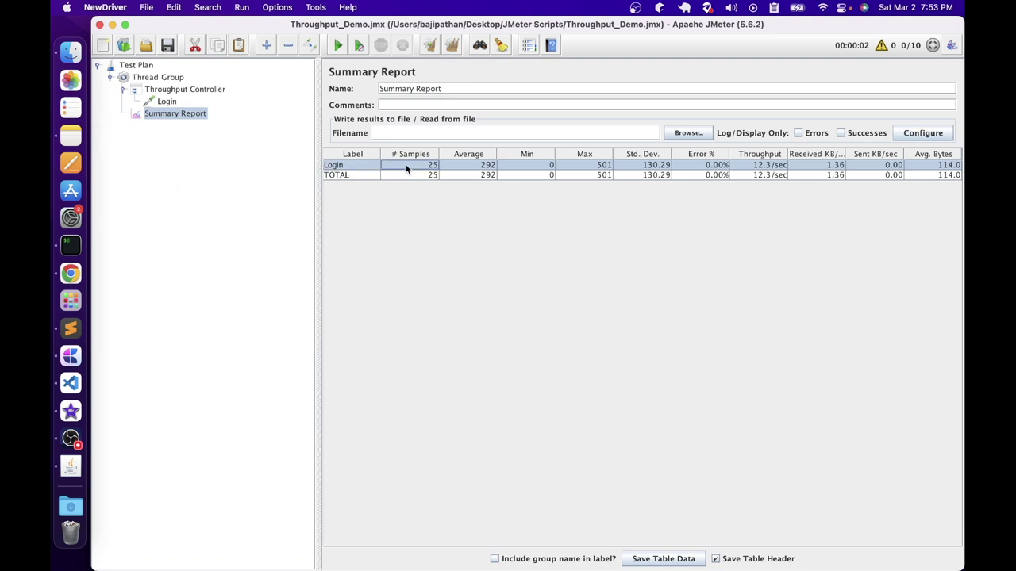
- Switch to Visual Studio Code and review the Login, Account Summary and Transfer functionalities listed in the notes
key(Up)
key(Up)
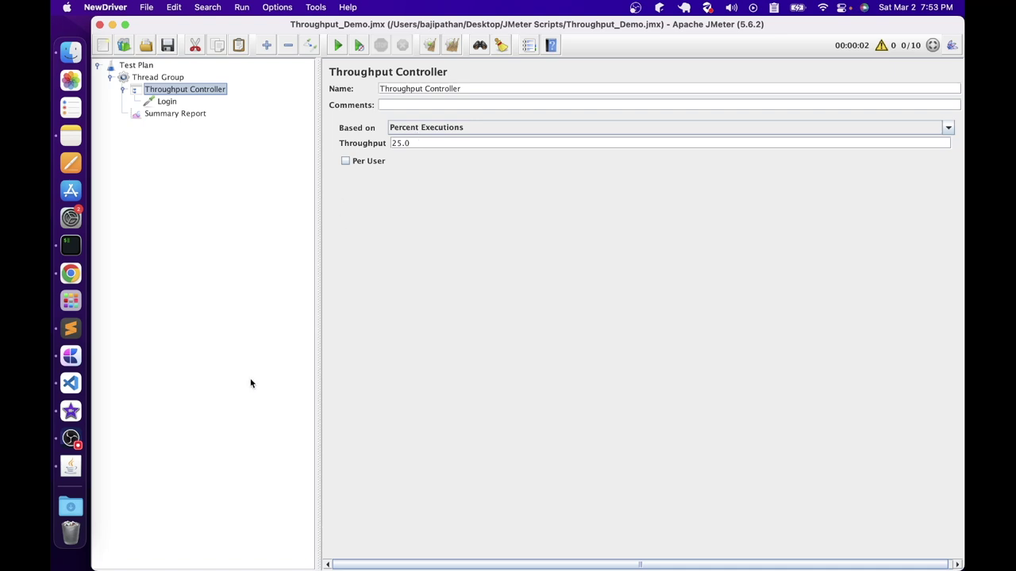
click(68, 384)
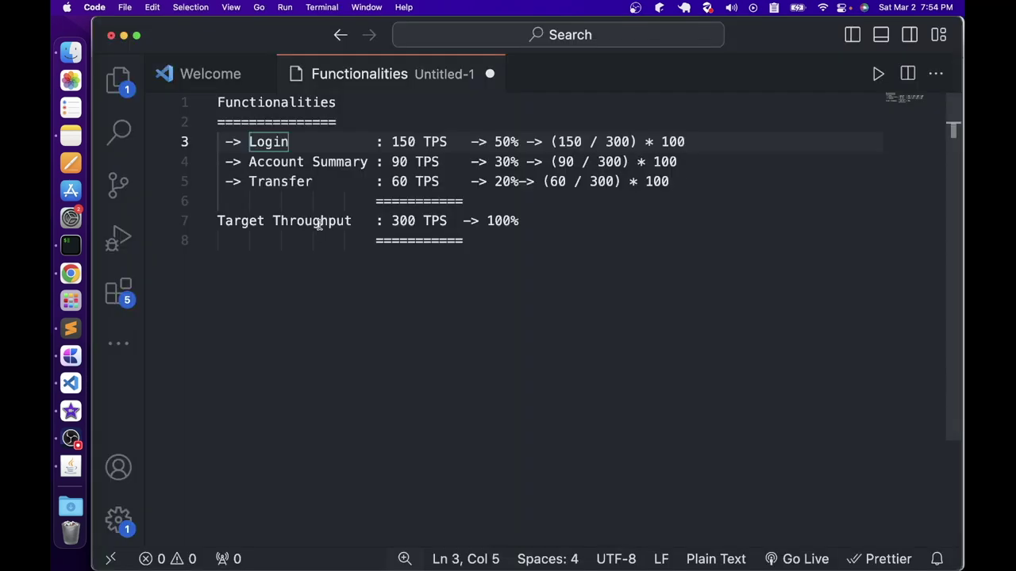
click(273, 141)
click(276, 161)
click(281, 182)
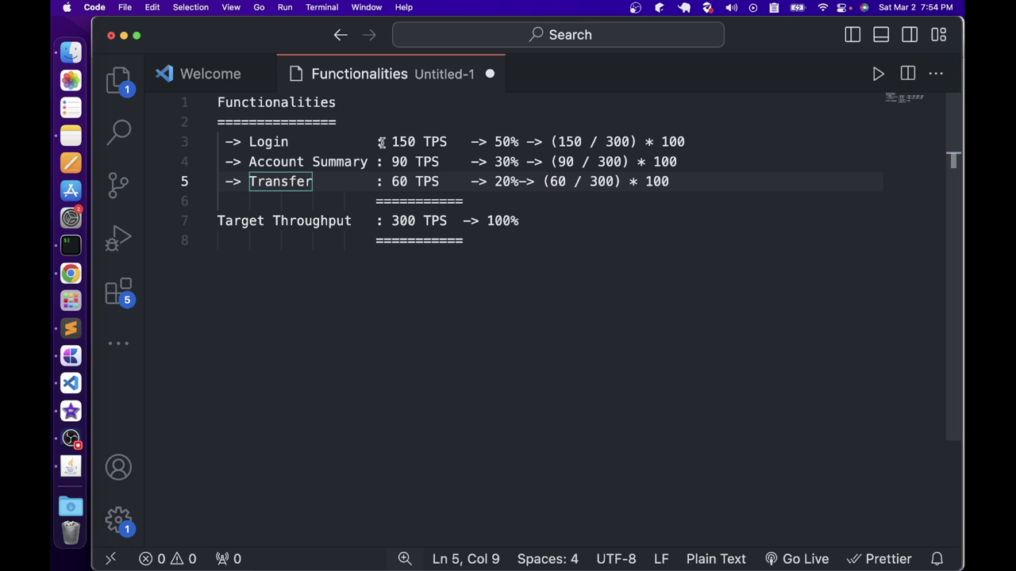
- Compare each functionality's TPS value with the target throughput in the notes
drag(390, 141, 446, 142)
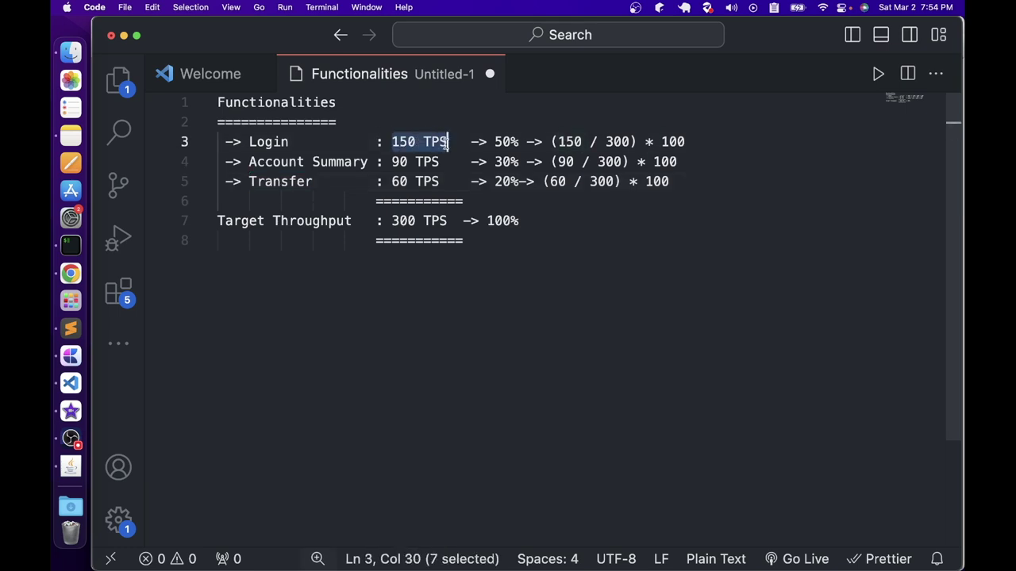
drag(392, 162, 447, 161)
drag(393, 181, 436, 181)
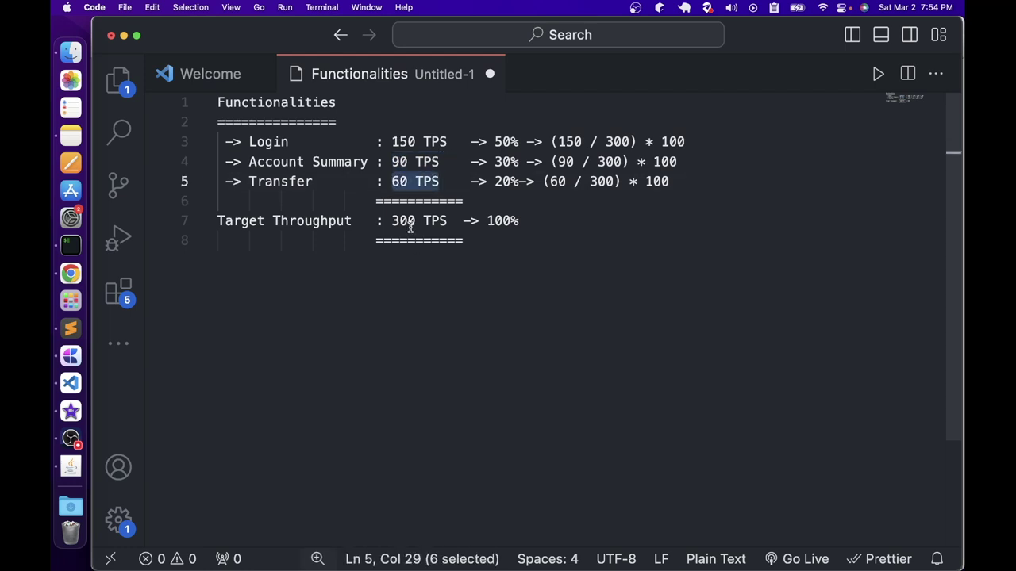
drag(393, 221, 444, 220)
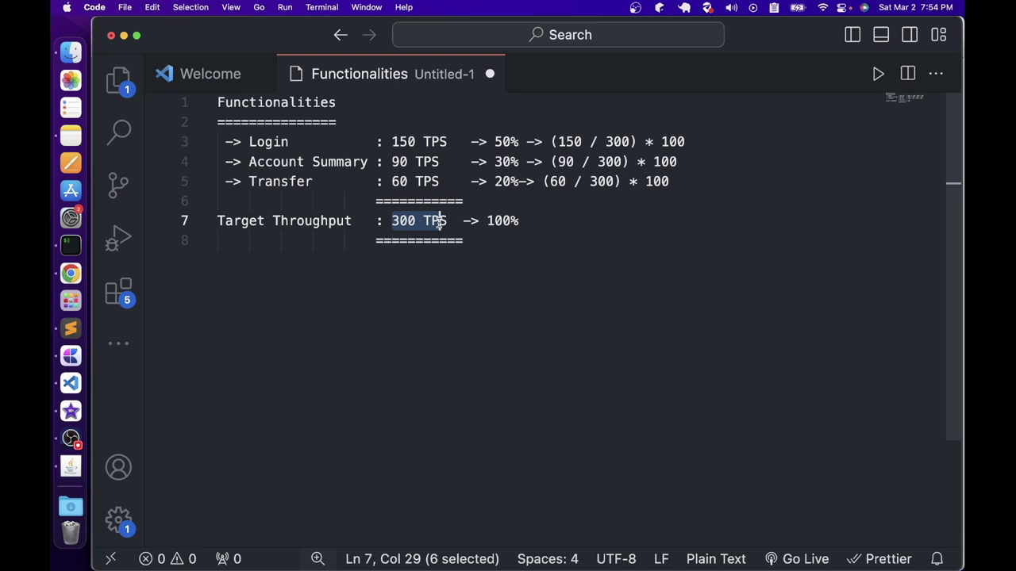
click(400, 143)
key(shift+Right)
drag(401, 181, 394, 182)
click(393, 221)
drag(393, 221, 418, 222)
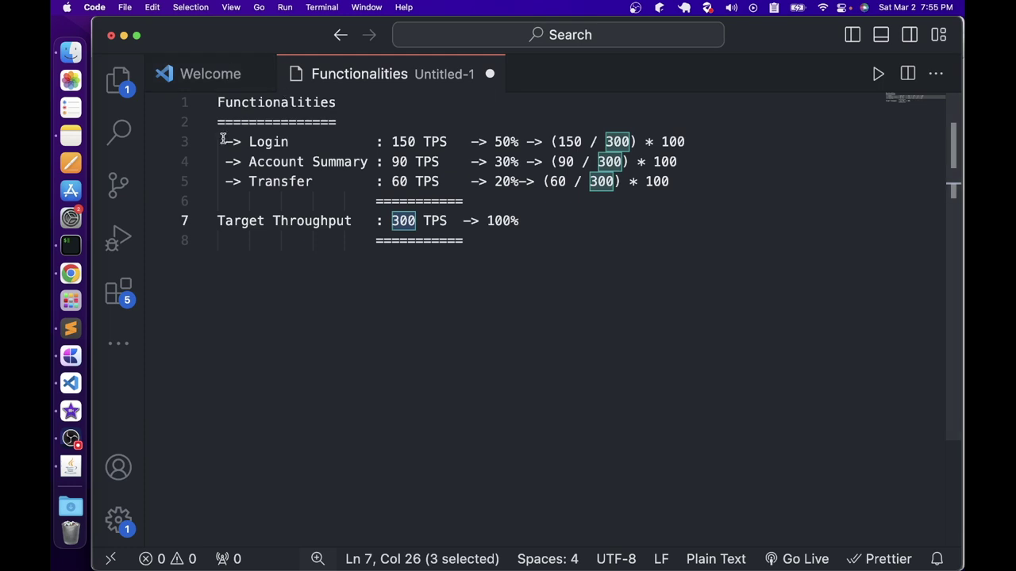
- Switch back to JMeter and paste two copies of the Throughput Controller into the Thread Group, ordered before the Summary Report
click(71, 467)
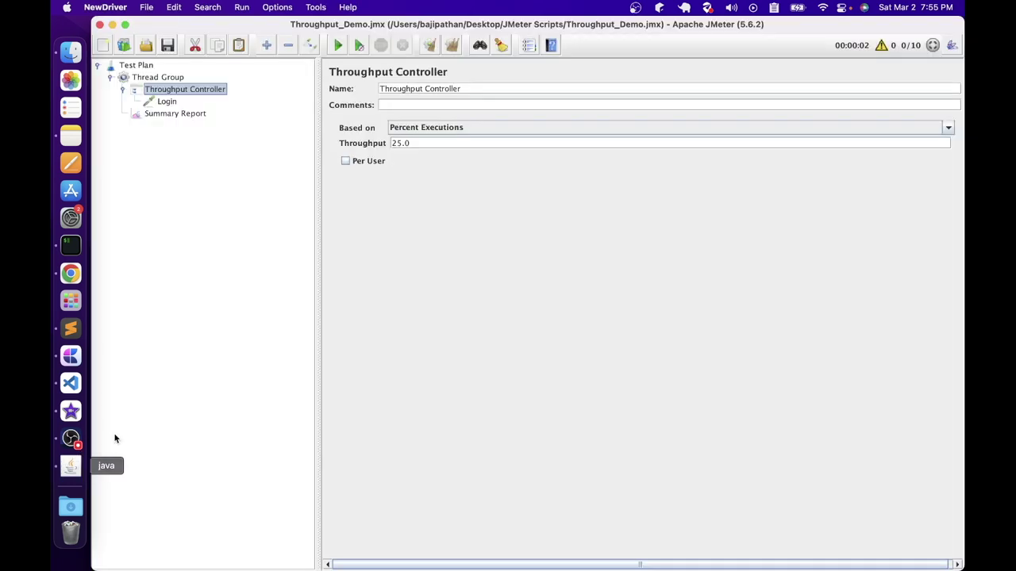
double_click(176, 91)
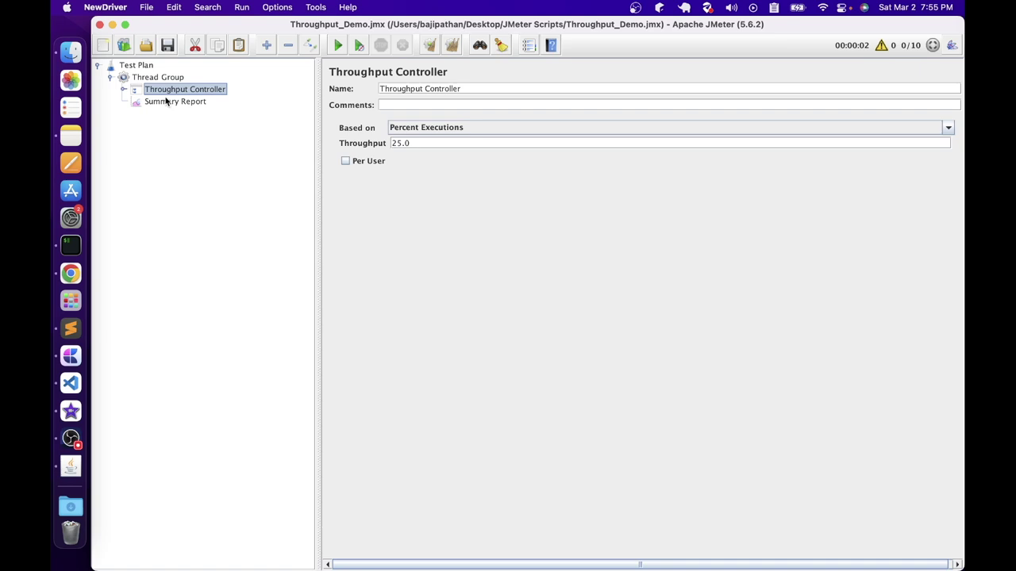
click(157, 78)
key(super+v)
key(super+v)
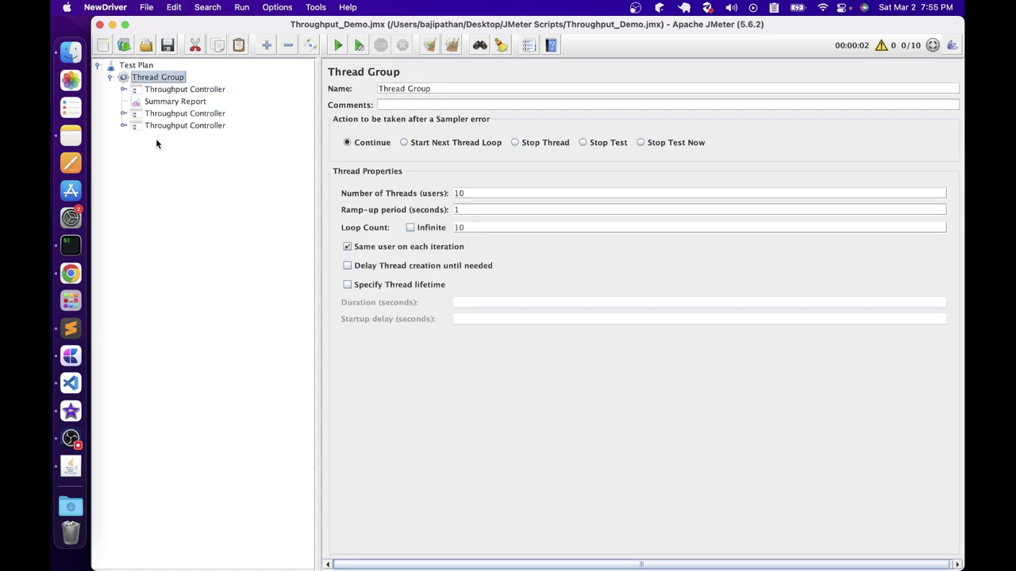
click(175, 111)
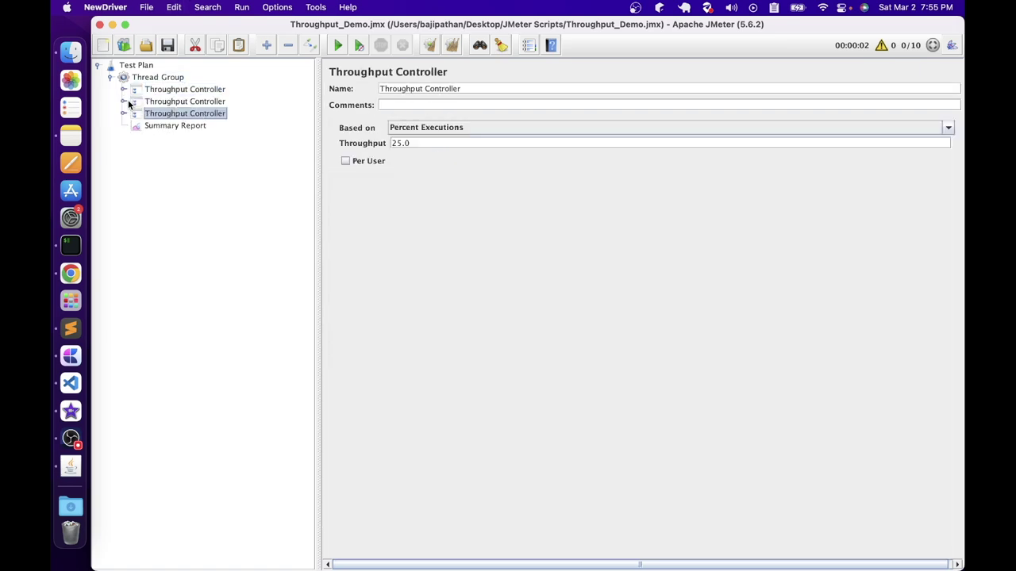
- Rename the Login sampler in the second Throughput Controller to Account Summary
click(123, 102)
click(123, 126)
click(166, 115)
drag(412, 88, 369, 89)
text(Account Summary)
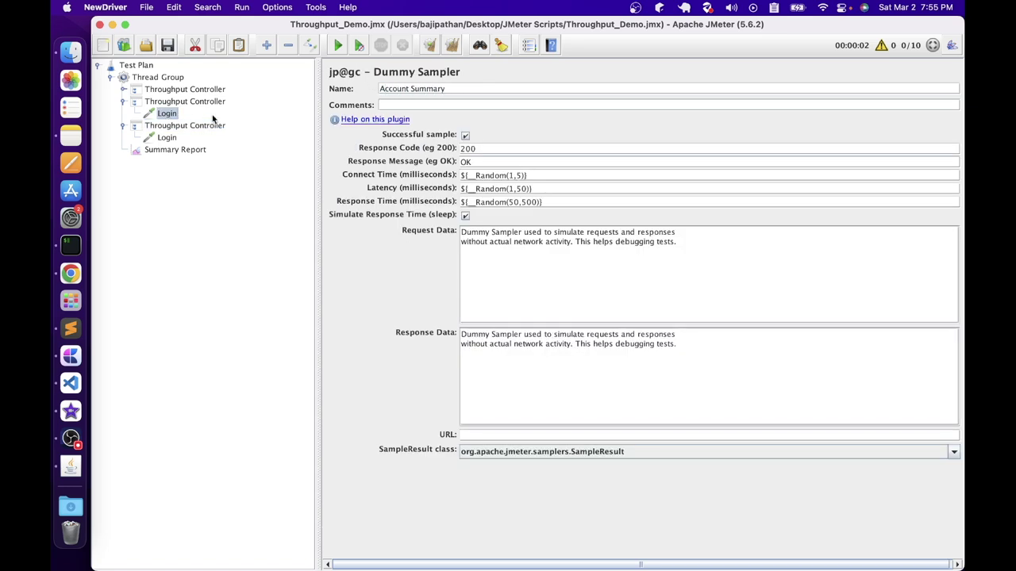
- Rename the Login sampler in the third Throughput Controller to Transfer and collapse the controllers
click(167, 137)
drag(402, 88, 373, 89)
text(Transfer)
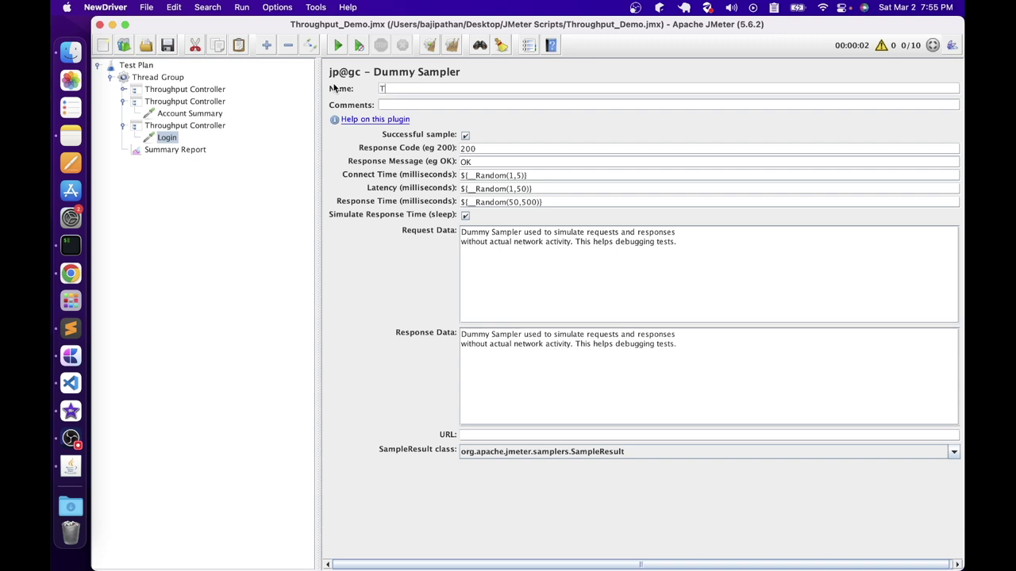
click(123, 126)
click(123, 102)
click(123, 90)
click(123, 90)
- Switch the first Throughput Controller's basis to Total Executions and return it to Percent Executions
click(199, 89)
click(426, 128)
click(420, 139)
click(416, 143)
click(413, 127)
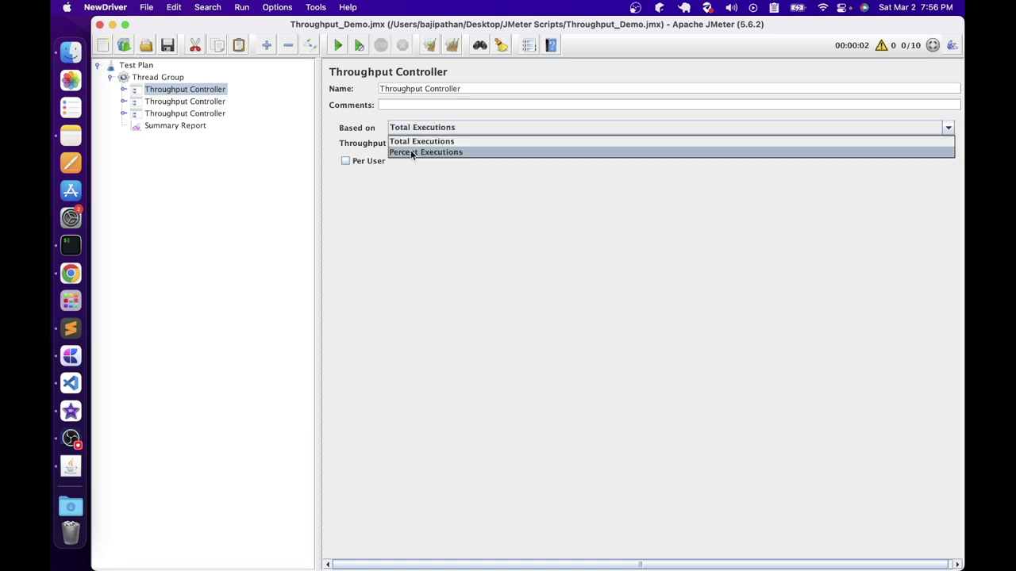
click(410, 152)
- Switch to Visual Studio Code and review the percentage share of the target throughput for Login, Account Summary and Transfer
key(super+Tab)
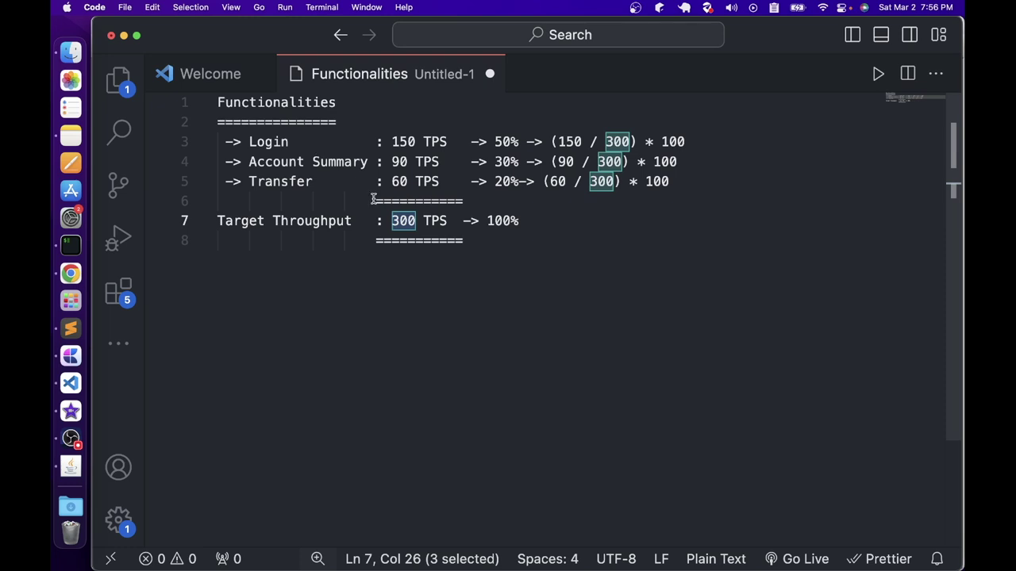
click(401, 221)
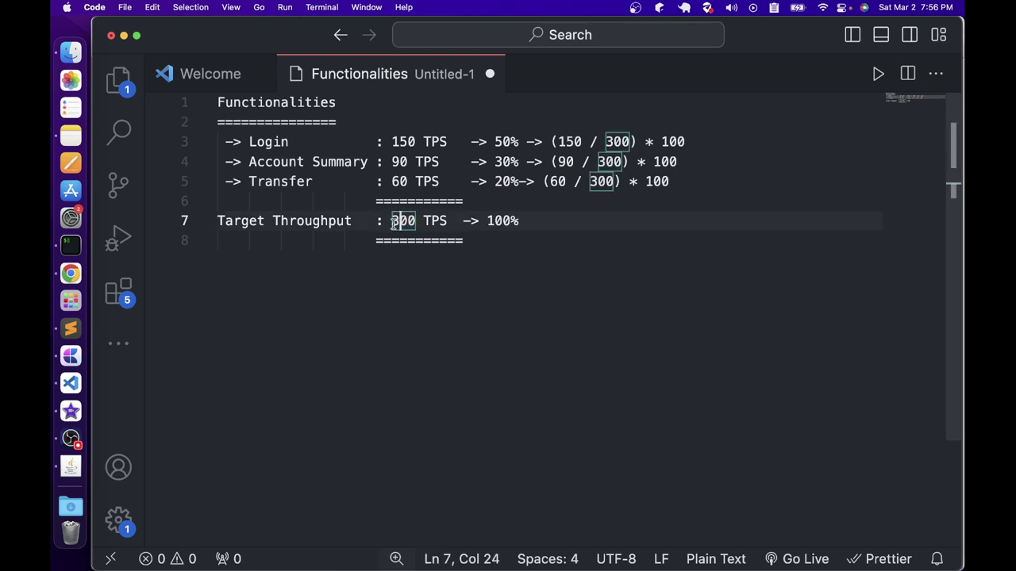
drag(525, 222, 456, 223)
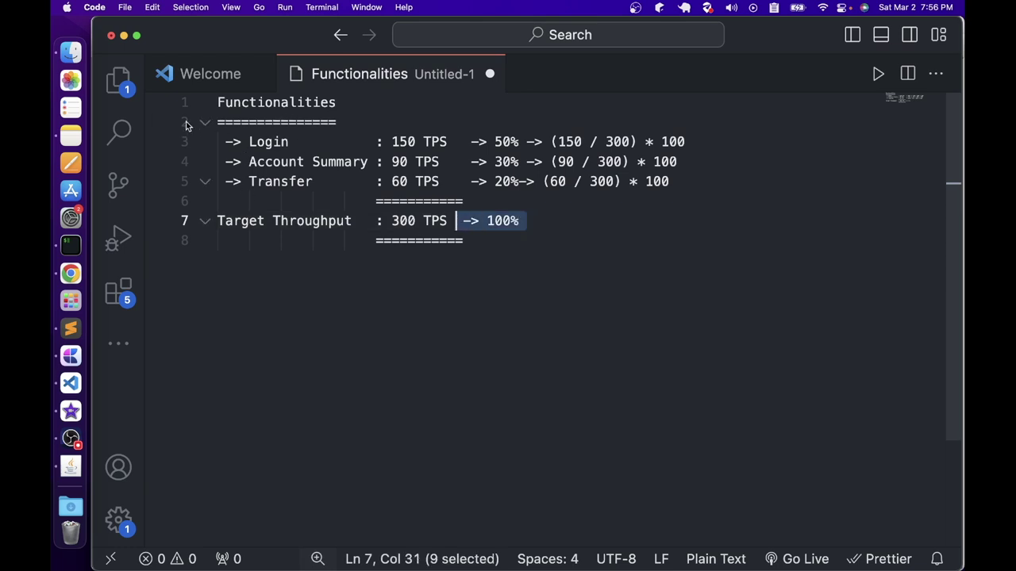
click(391, 141)
click(495, 141)
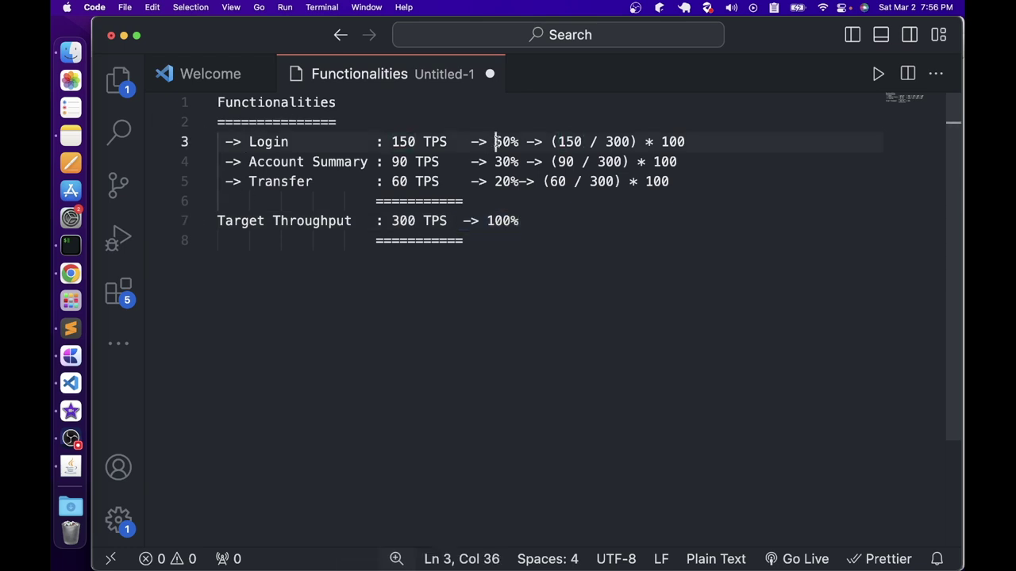
drag(495, 141, 518, 141)
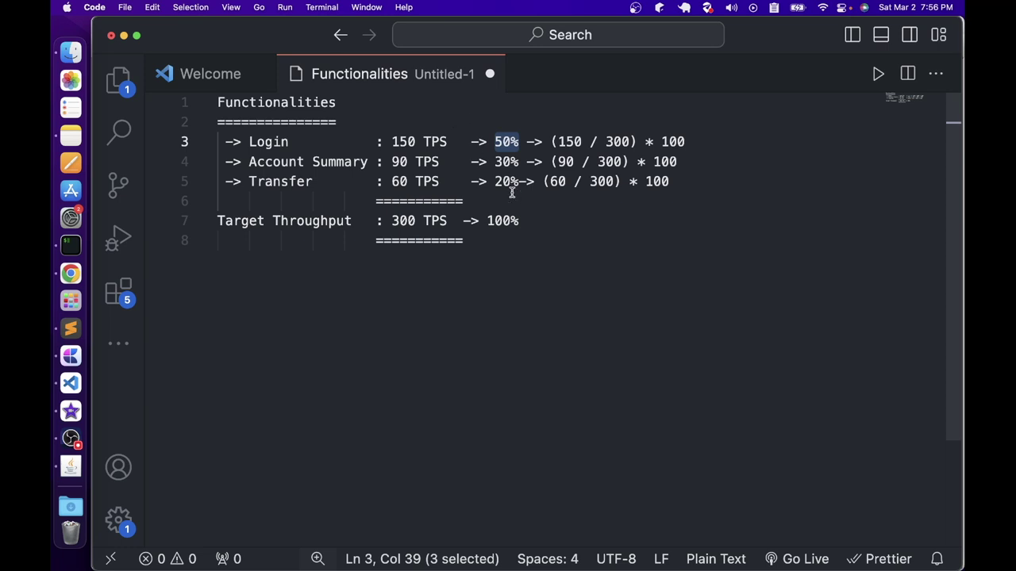
click(305, 143)
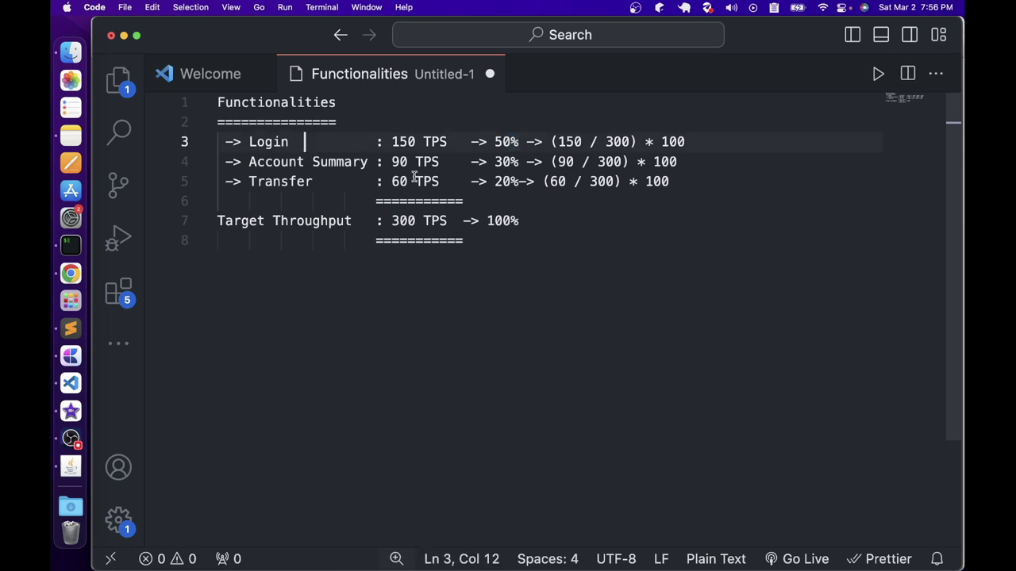
drag(503, 162, 519, 162)
drag(288, 162, 329, 162)
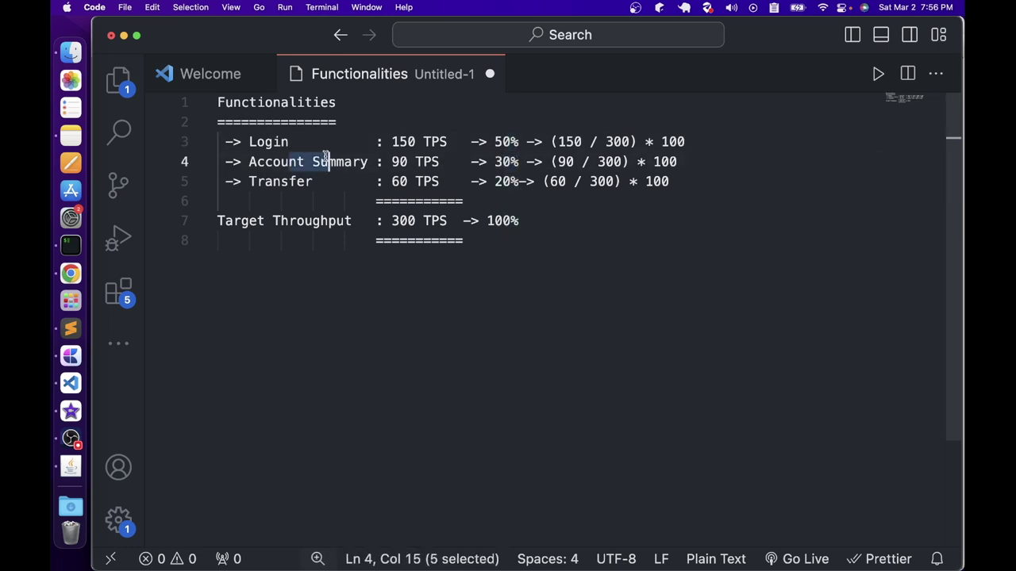
click(235, 182)
drag(494, 181, 502, 181)
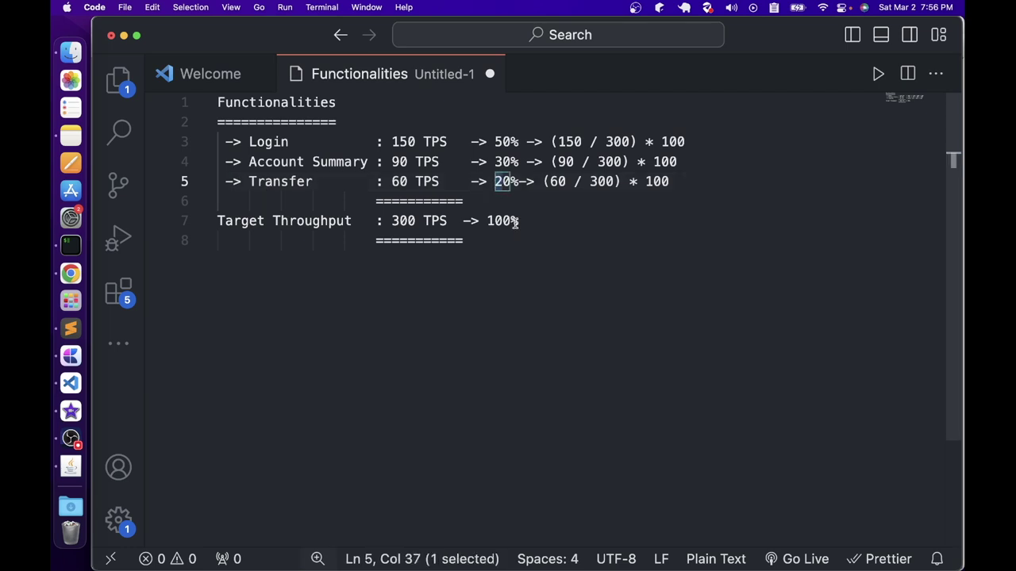
- Return to JMeter and set the throughput of the Login sampler's Throughput Controller to 50 percent
key(super+Tab)
click(118, 91)
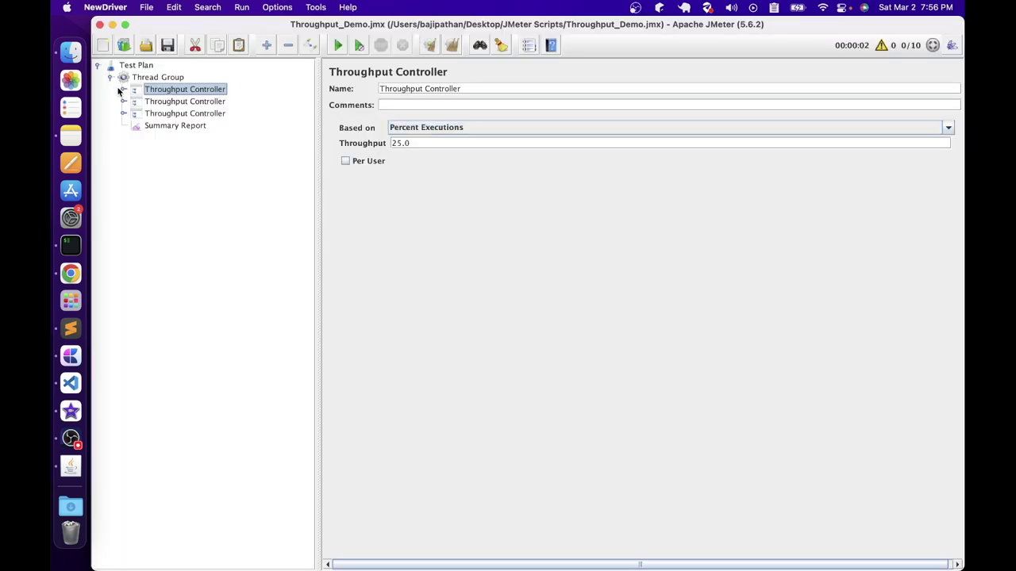
click(122, 90)
drag(391, 143, 402, 143)
text(50)
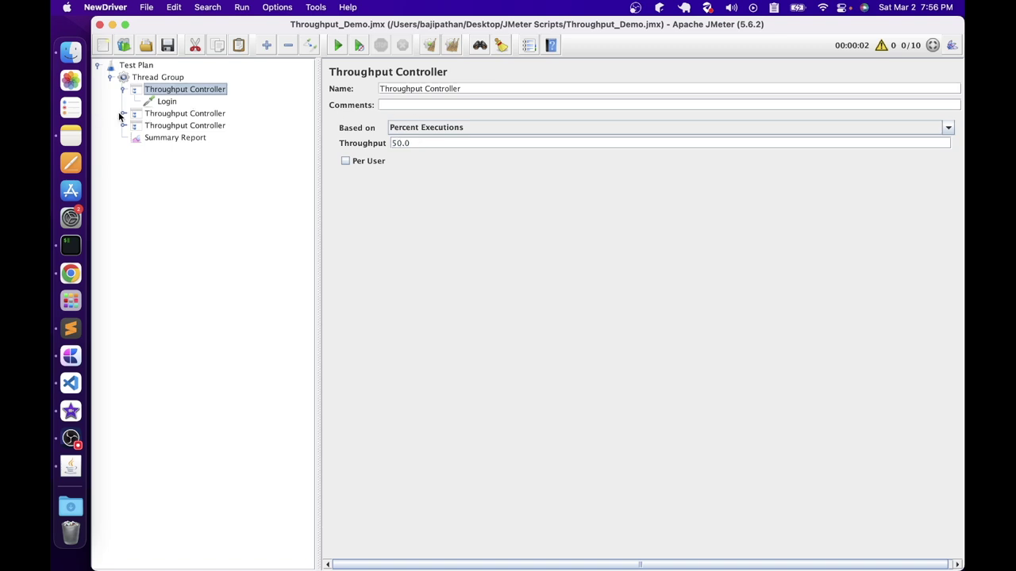
- Set the throughput of the Account Summary sampler's Throughput Controller to 30 percent
click(123, 113)
click(163, 113)
click(401, 143)
drag(401, 143, 390, 143)
text(30)
- Set the throughput of the Transfer sampler's Throughput Controller to 20 percent
click(123, 138)
click(170, 138)
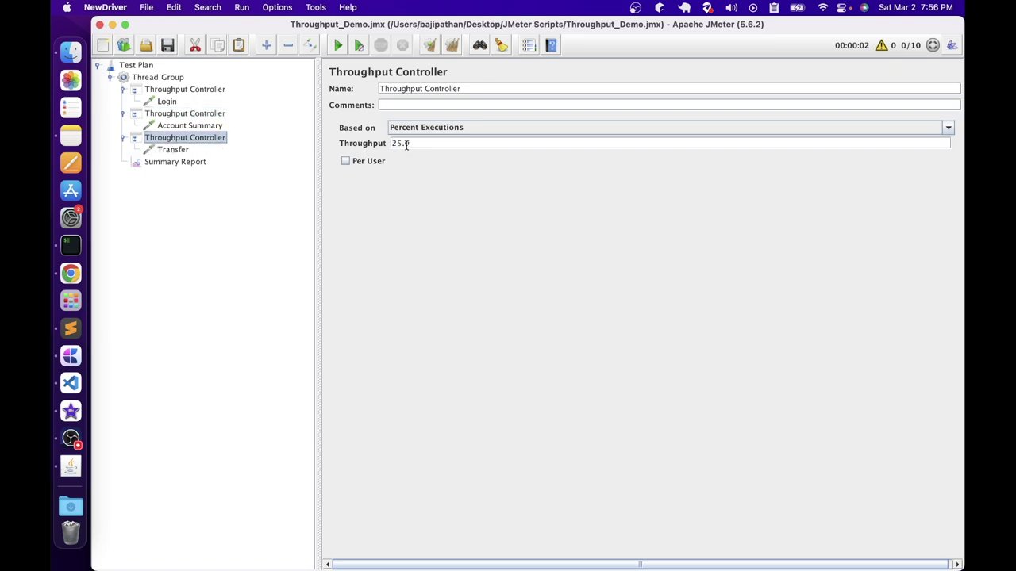
click(403, 143)
key(BackSpace)
text(0)
- Set the Thread Group's loop count to 30
click(144, 79)
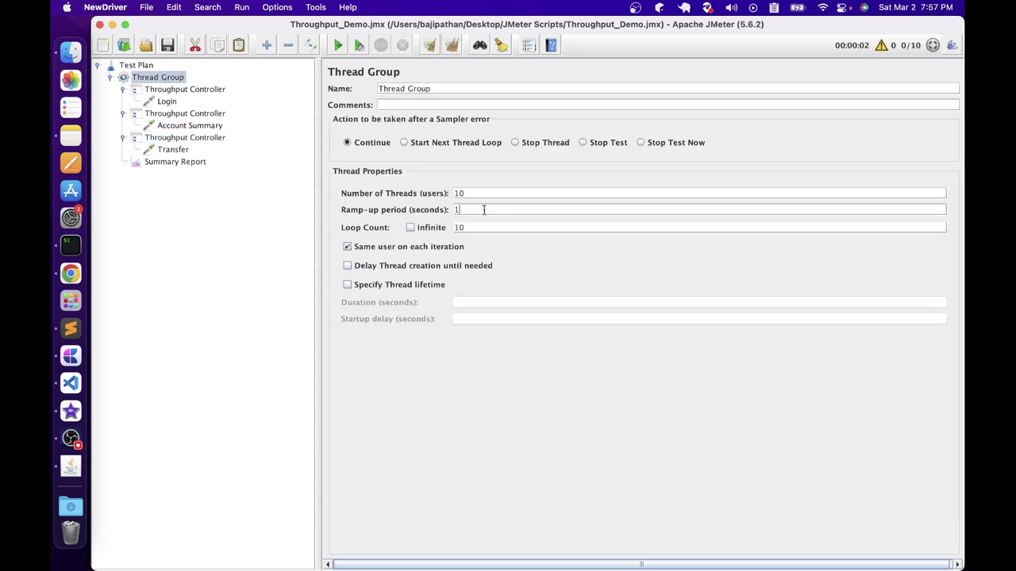
drag(477, 222, 368, 206)
text(30)
- Review the second Throughput Controller and the Login, Account Summary and Transfer samplers
click(181, 113)
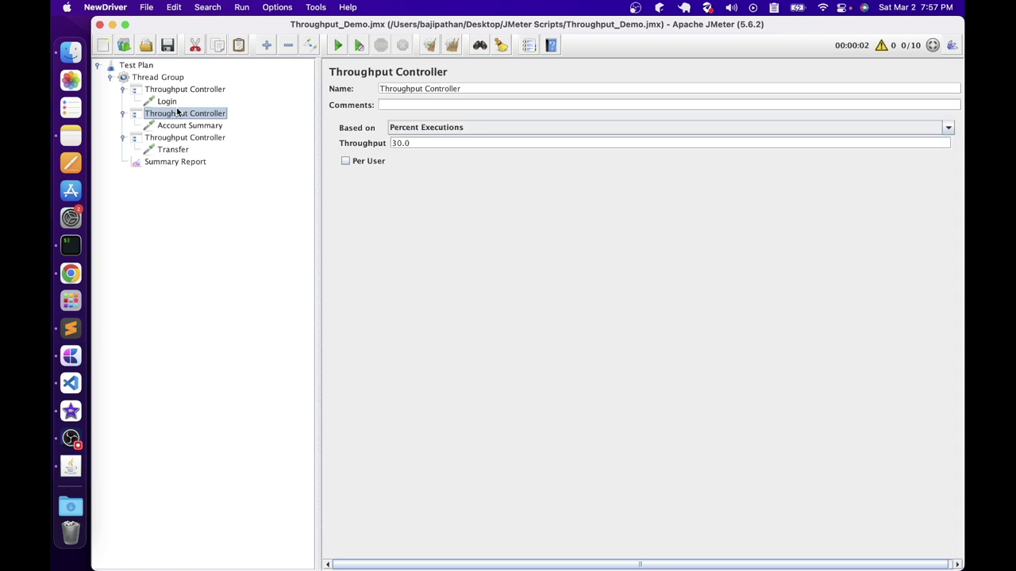
click(174, 102)
click(185, 127)
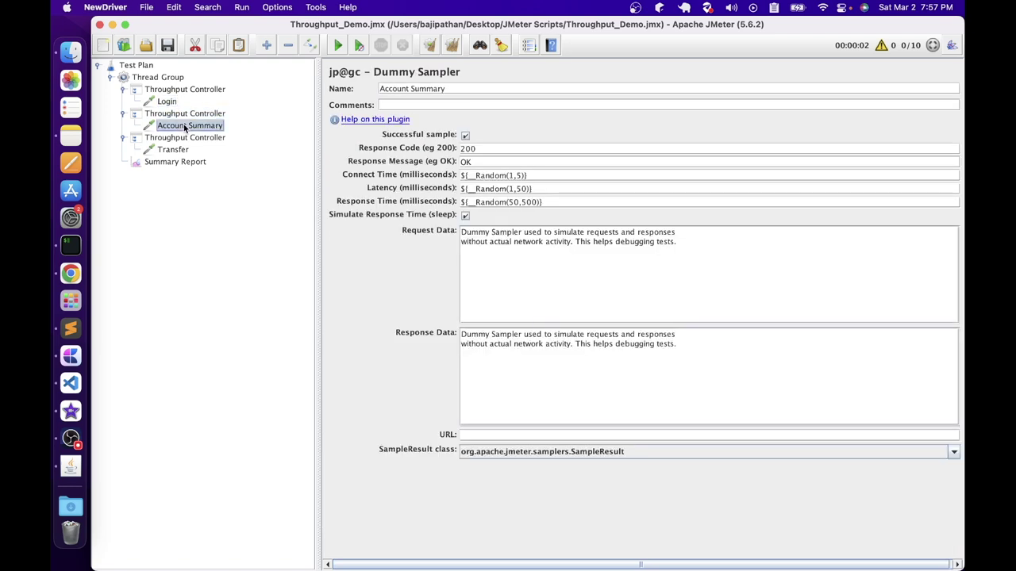
click(168, 152)
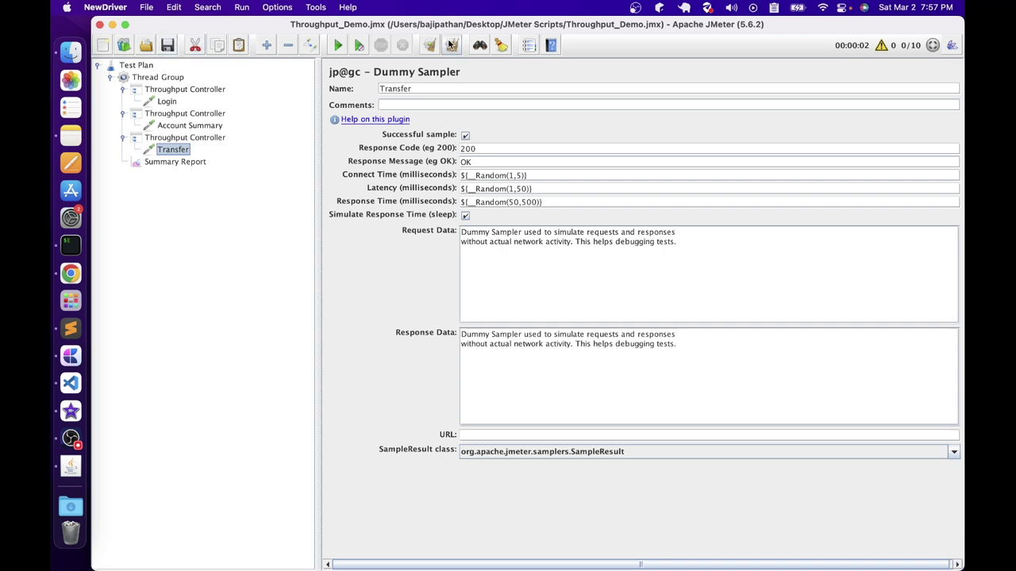
- Clear all previous results and run the test with the Summary Report open
click(449, 46)
click(175, 161)
click(338, 45)
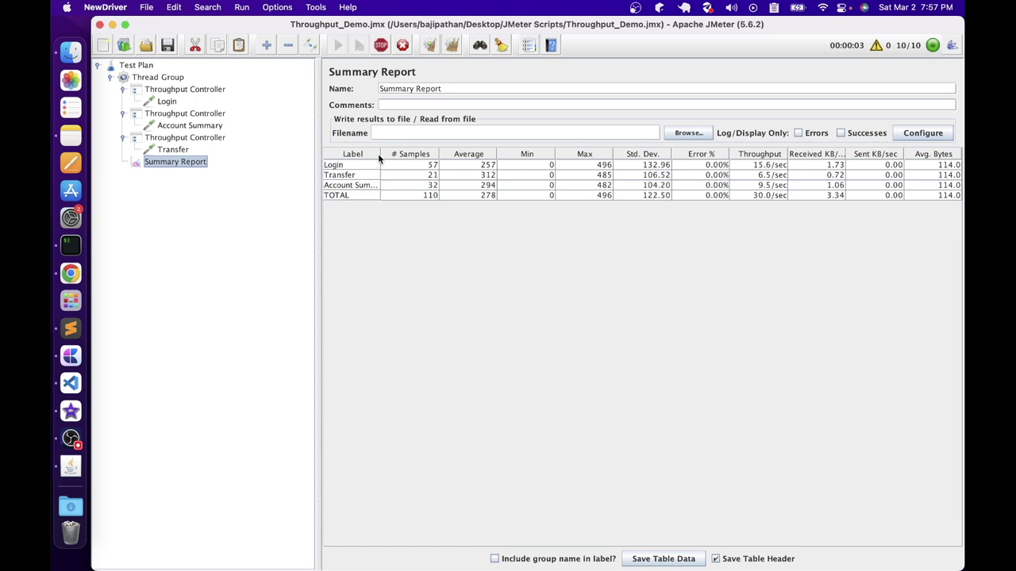
- Widen the Summary Report's Label column, sort by # Samples and compare the sample counts of Login, Account Summary and Transfer
drag(382, 156, 402, 160)
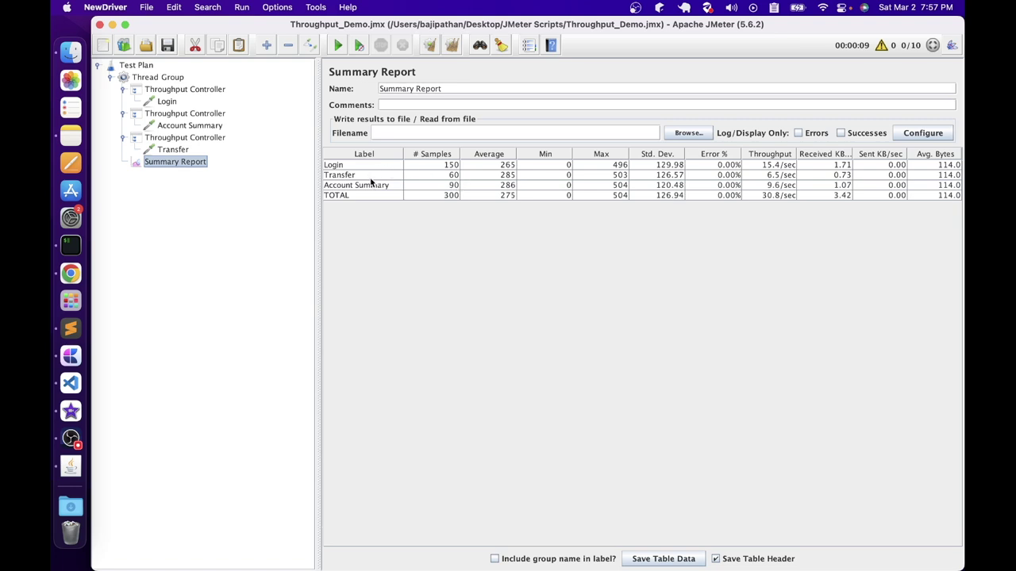
click(435, 154)
click(434, 165)
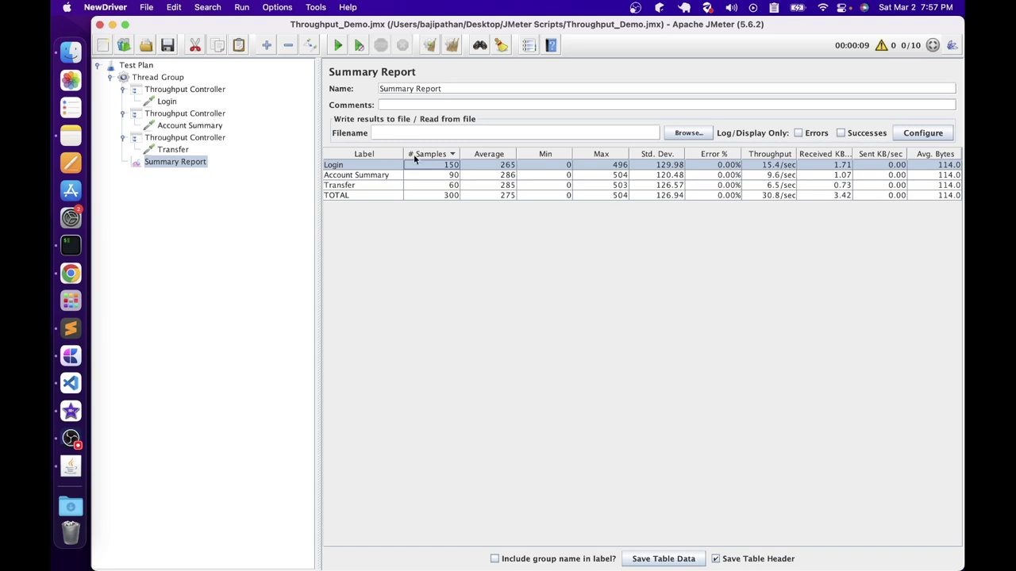
click(438, 175)
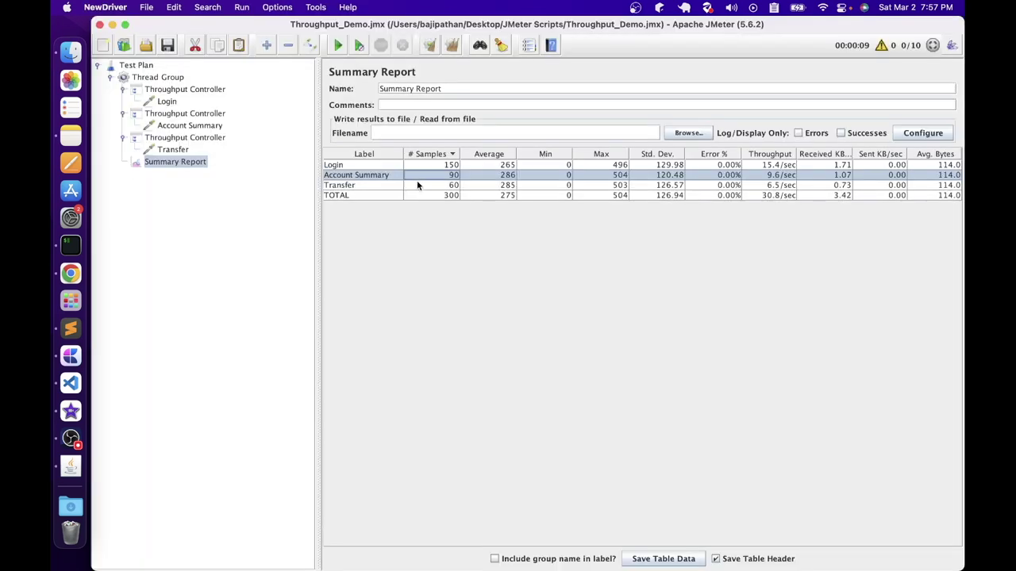
click(447, 185)
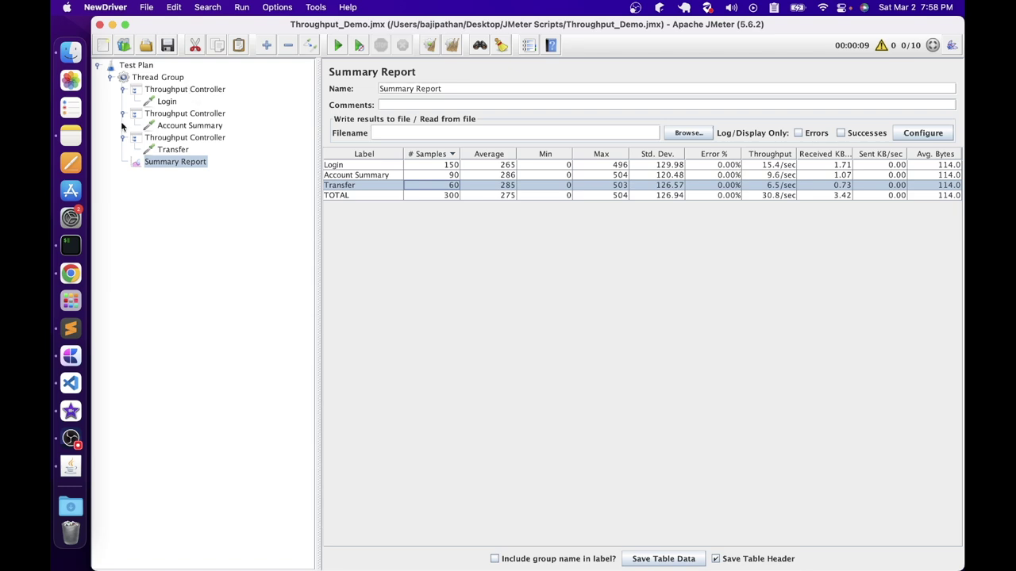
click(71, 328)
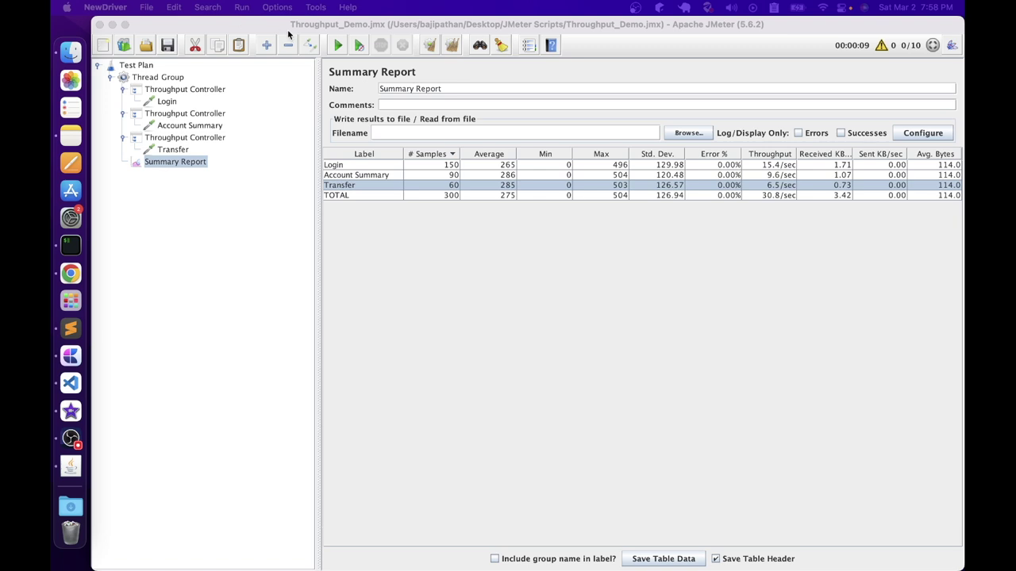
- Review the installed plugins, including Weighted Switch Controller, and the available plugins in the Plugins Manager
click(277, 7)
click(318, 168)
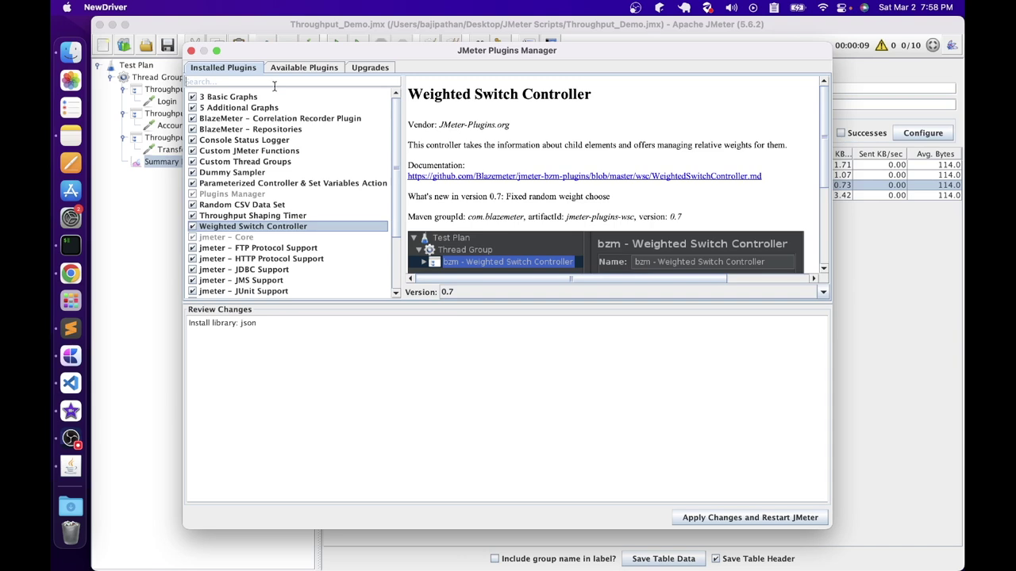
click(307, 70)
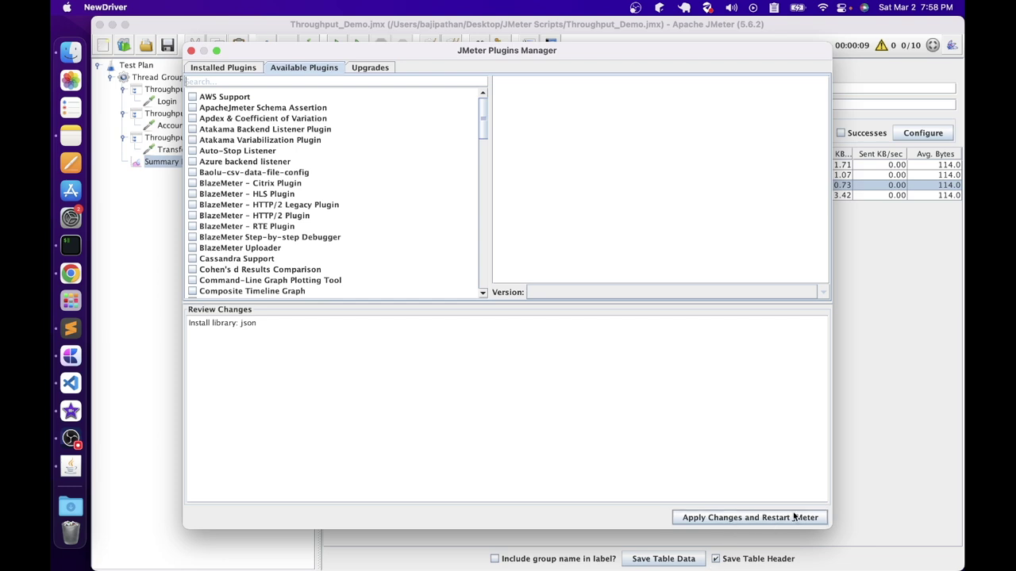
click(191, 50)
- Add a bzm - Weighted Switch Controller to the Thread Group
right_click(149, 77)
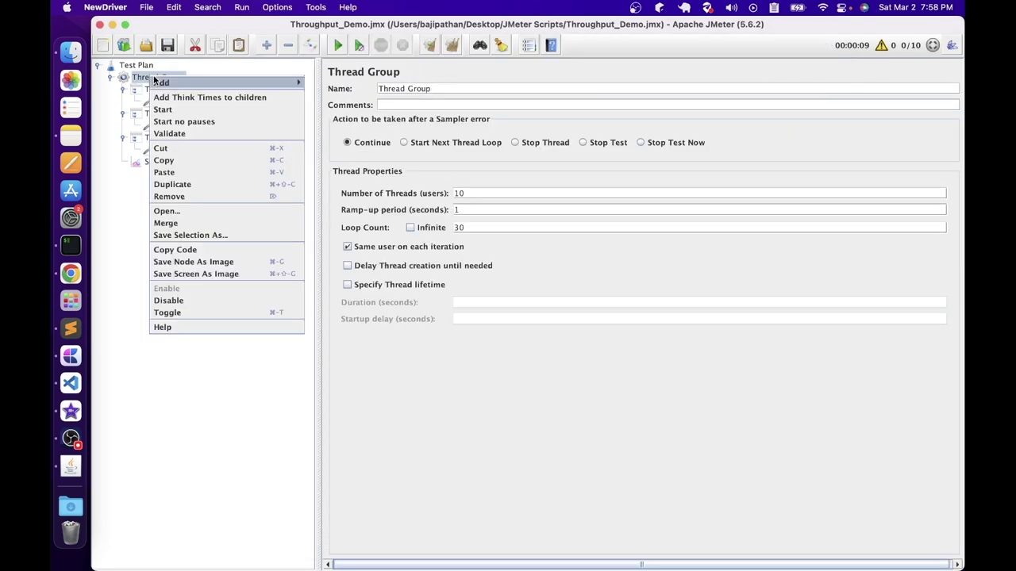
mouse_move(159, 83)
mouse_move(341, 97)
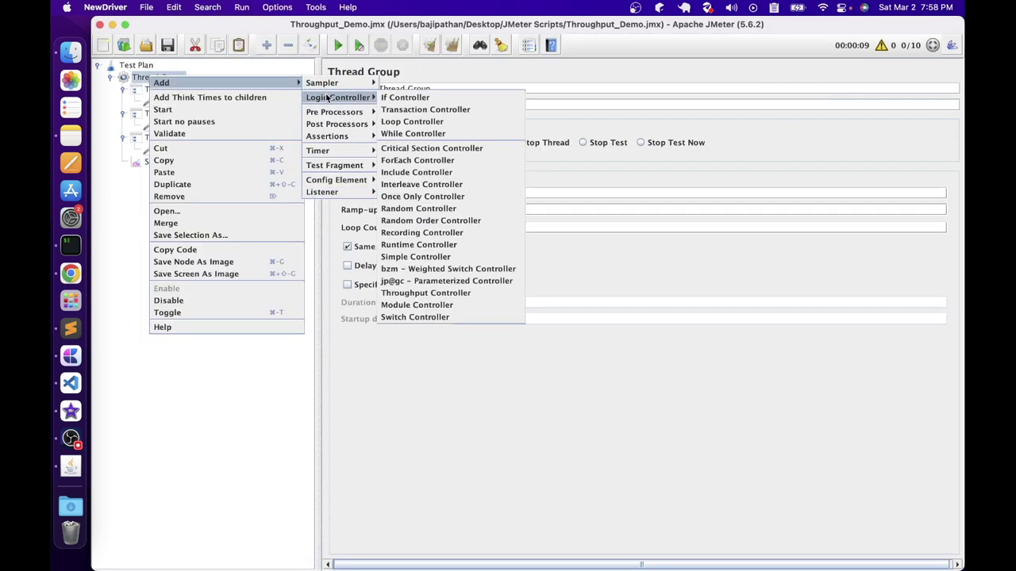
click(493, 268)
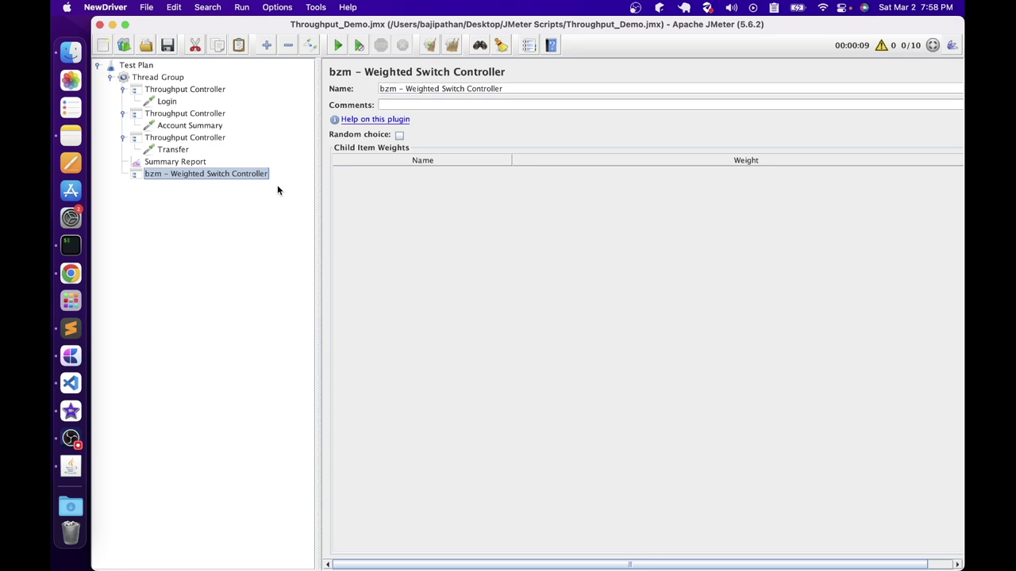
- Move the Login, Account Summary and Transfer samplers into the Weighted Switch Controller, in that order
click(162, 101)
drag(190, 167, 189, 177)
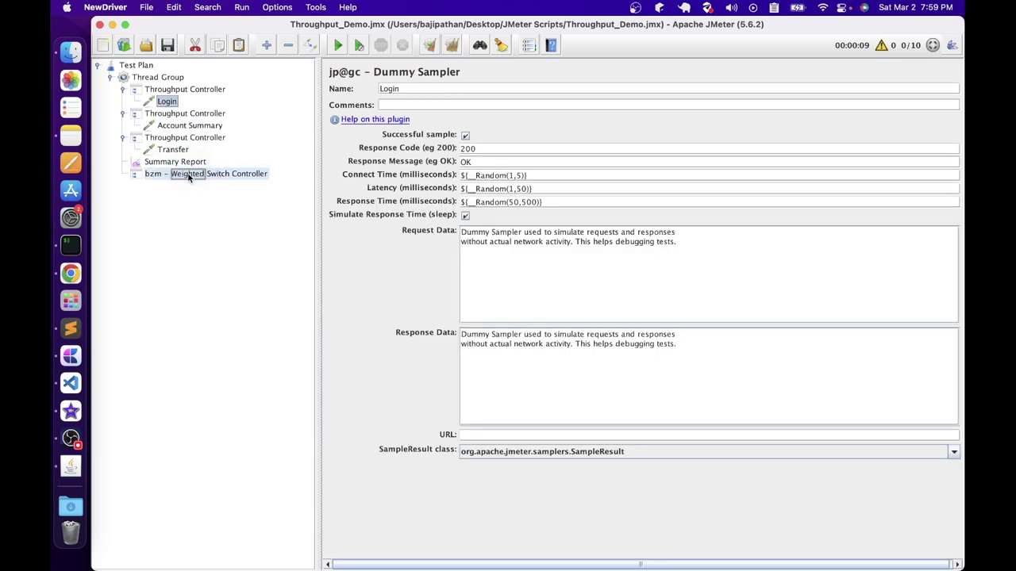
drag(189, 178, 189, 178)
drag(173, 115, 199, 170)
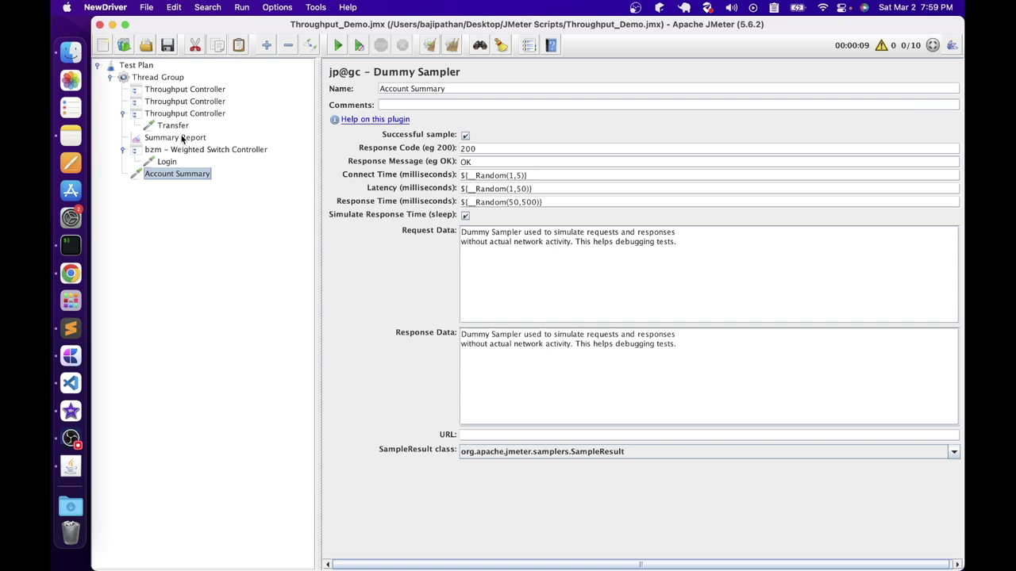
drag(173, 125, 177, 159)
click(169, 164)
click(171, 153)
click(175, 173)
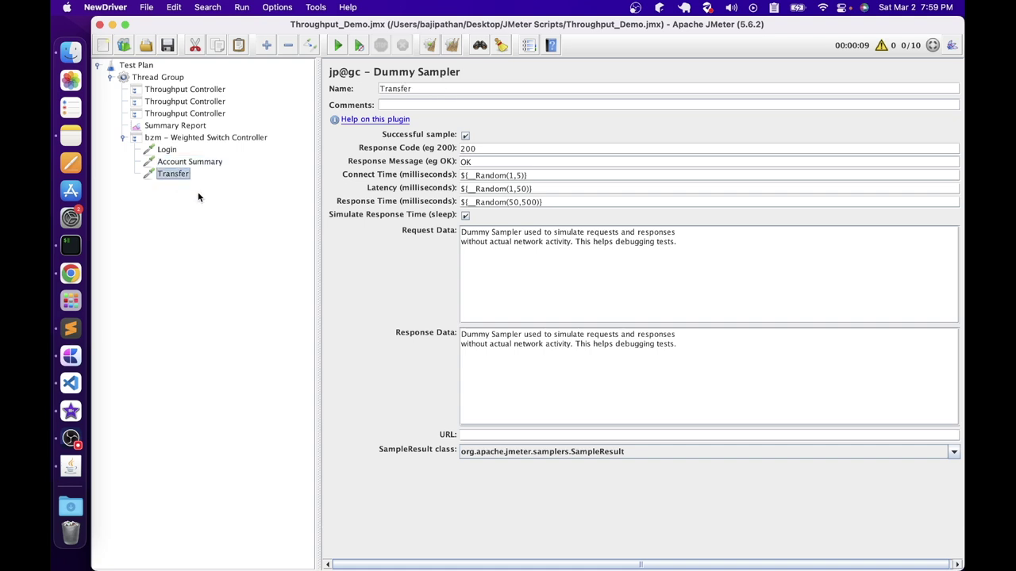
- Disable all three Throughput Controllers in the Thread Group
click(176, 114)
shift+click(180, 91)
right_click(184, 103)
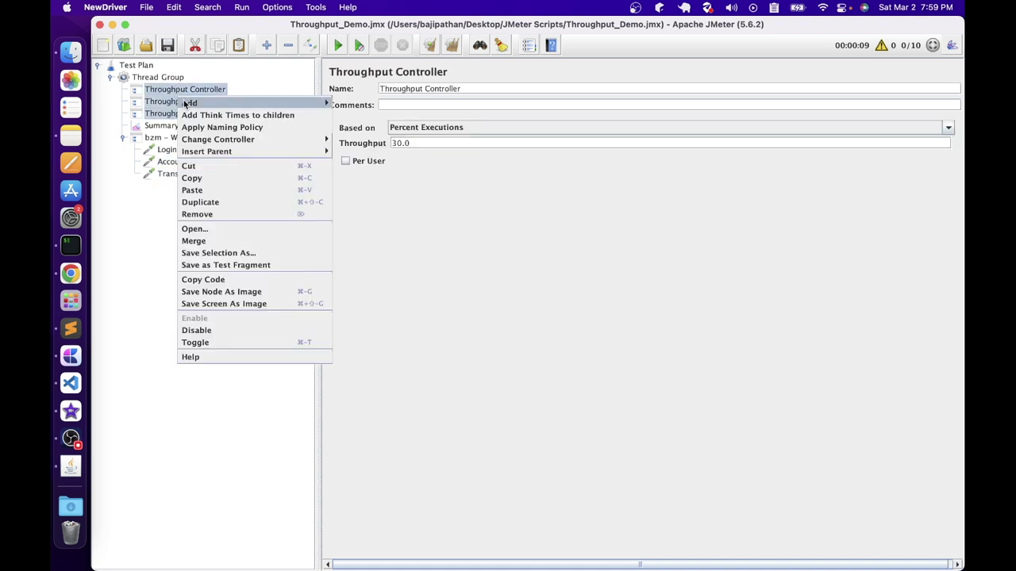
click(205, 330)
- Check the Functionalities percentages in VS Code, return to JMeter and set Login's weight to 50 in the Weighted Switch Controller
click(202, 138)
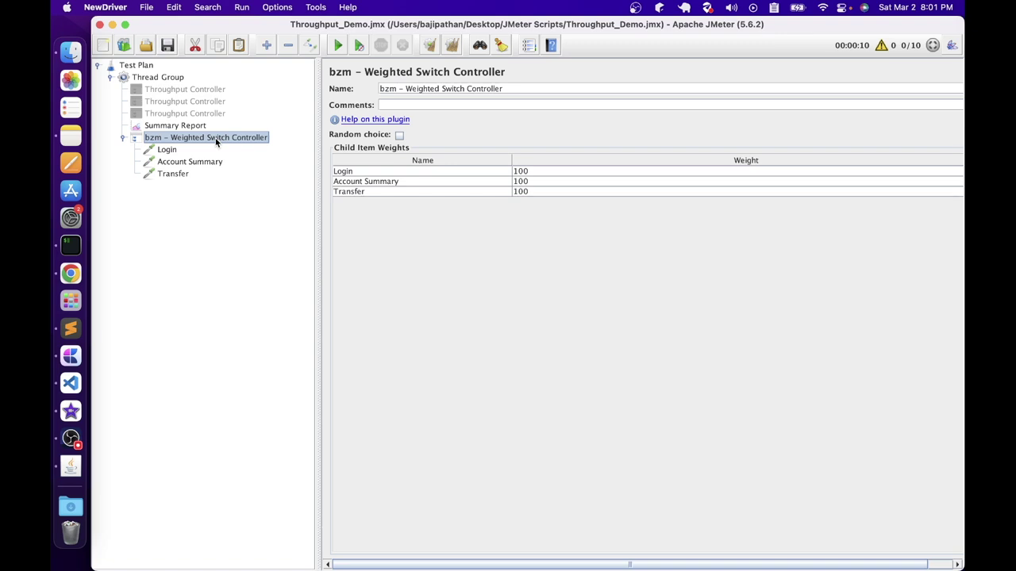
click(71, 383)
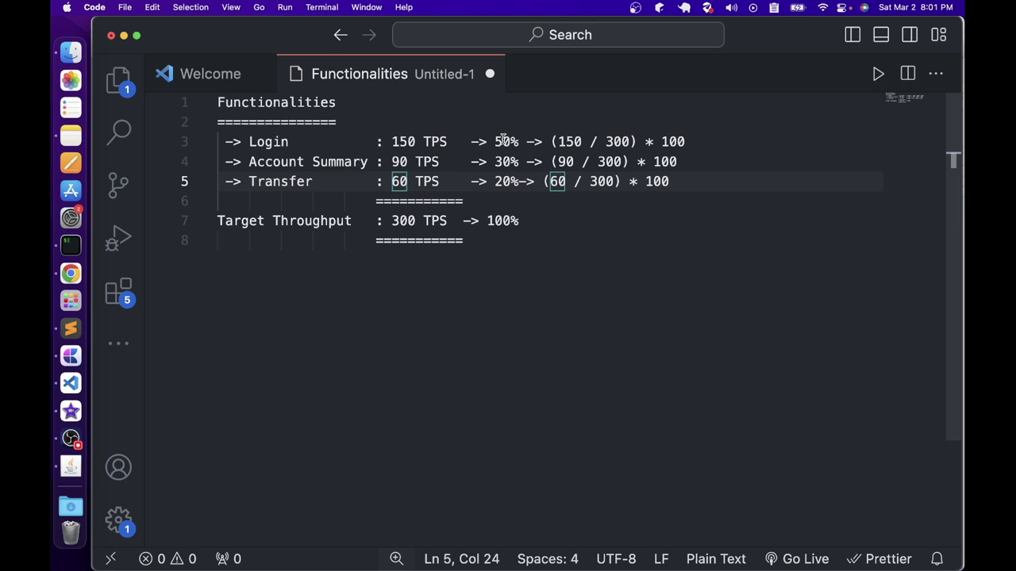
key(super+Tab)
click(533, 181)
click(529, 173)
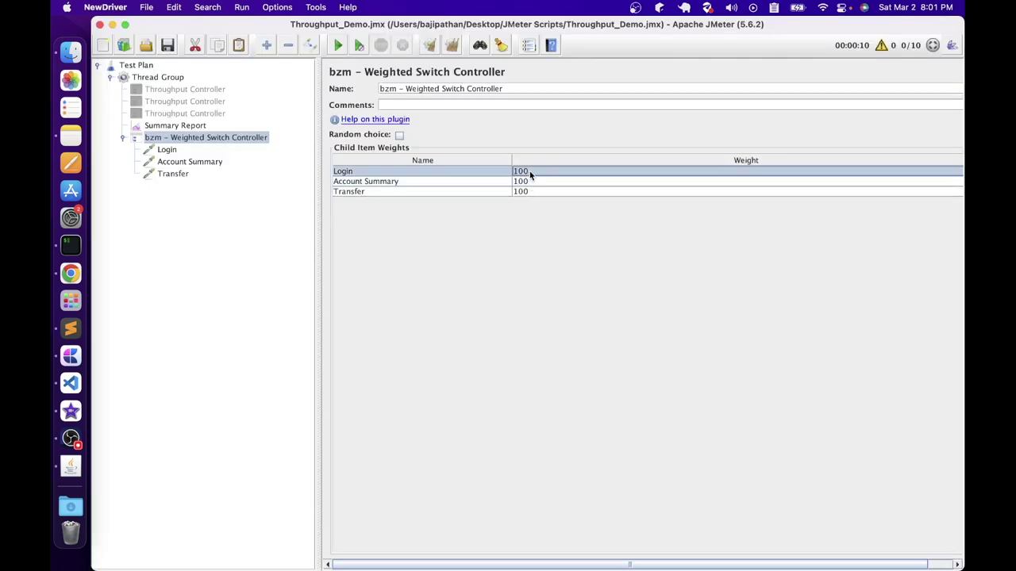
double_click(529, 170)
text(50)
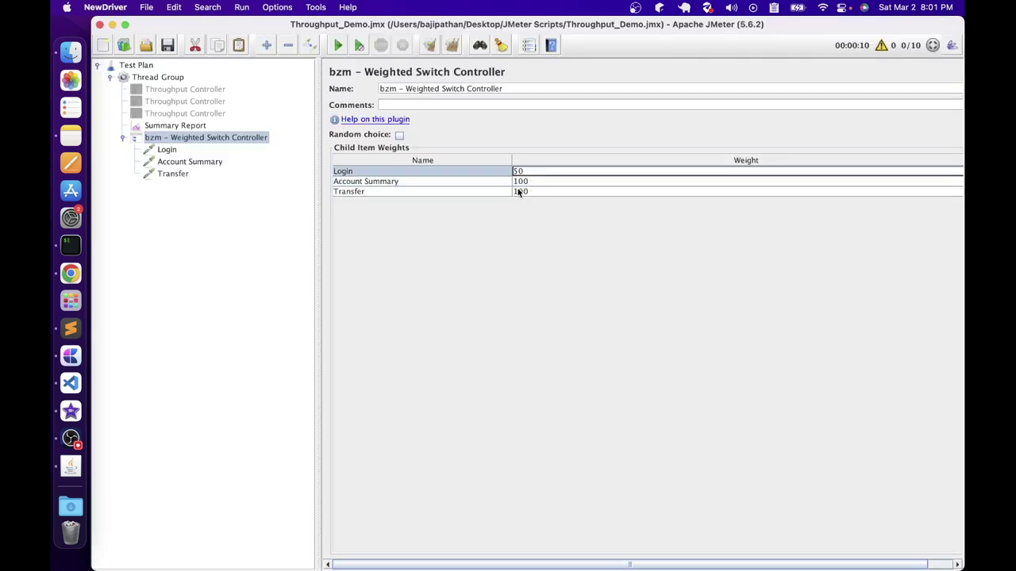
- Set the weights of Account Summary to 30 and Transfer to 20, and save the test plan
click(530, 182)
double_click(532, 181)
text(30)
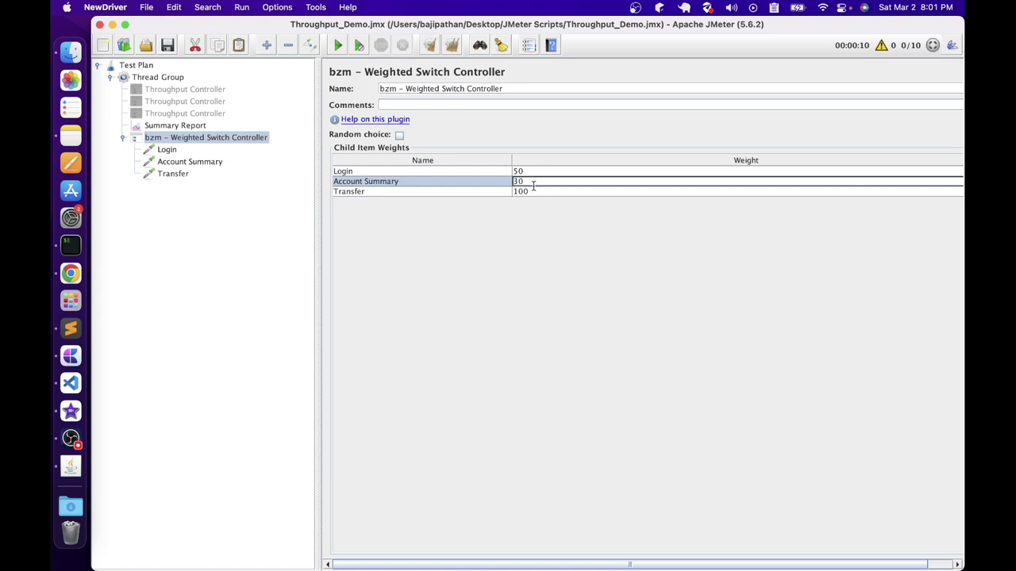
click(534, 191)
double_click(534, 192)
text(20)
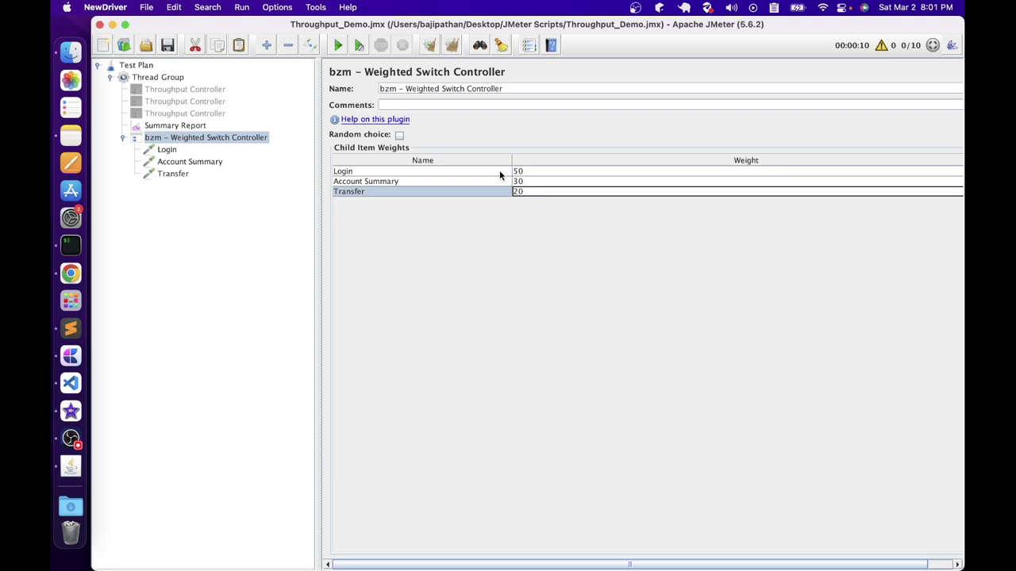
click(167, 45)
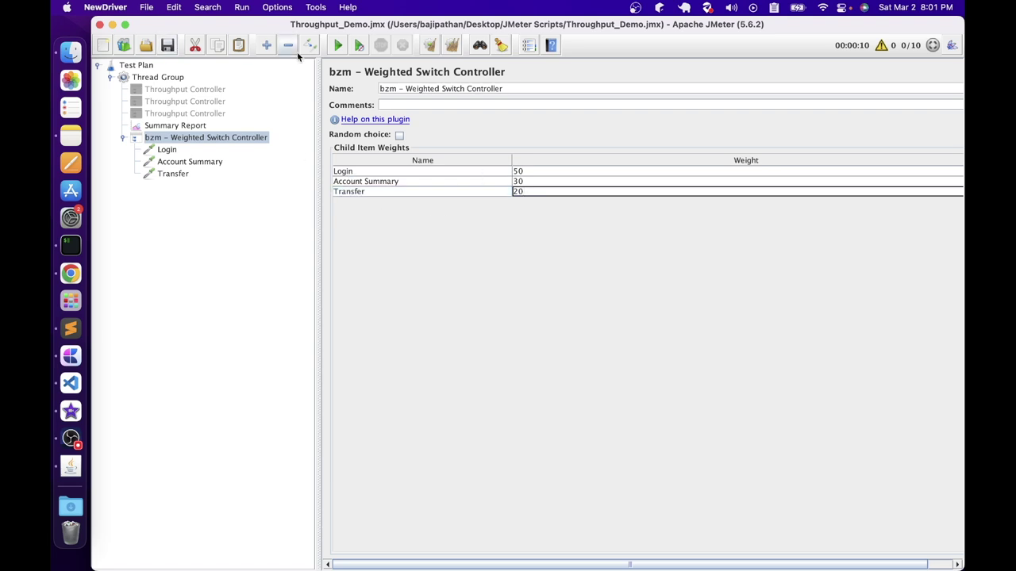
- Clear all previous results, run the test and compare the samplers' counts in the Summary Report
click(449, 46)
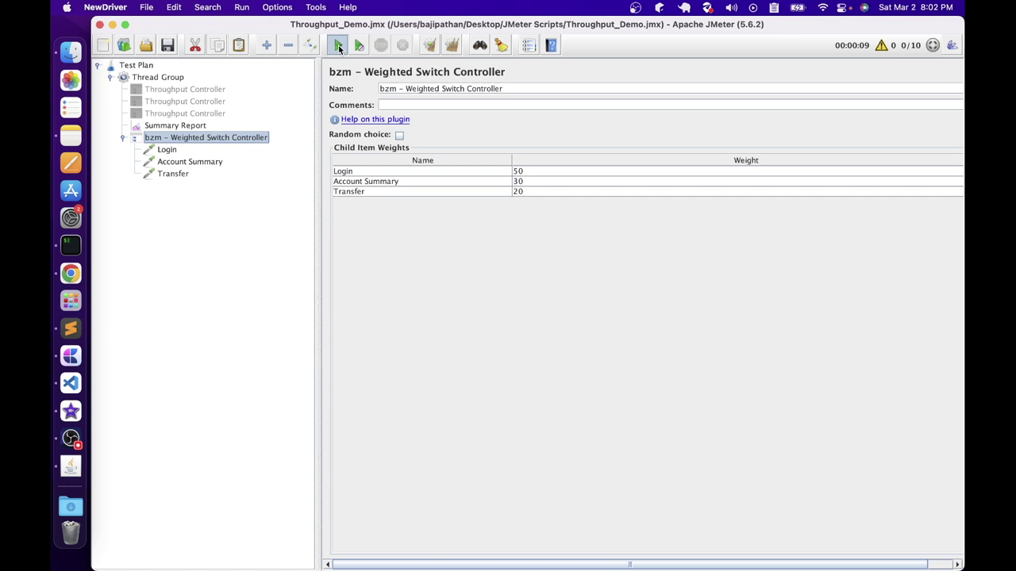
click(338, 46)
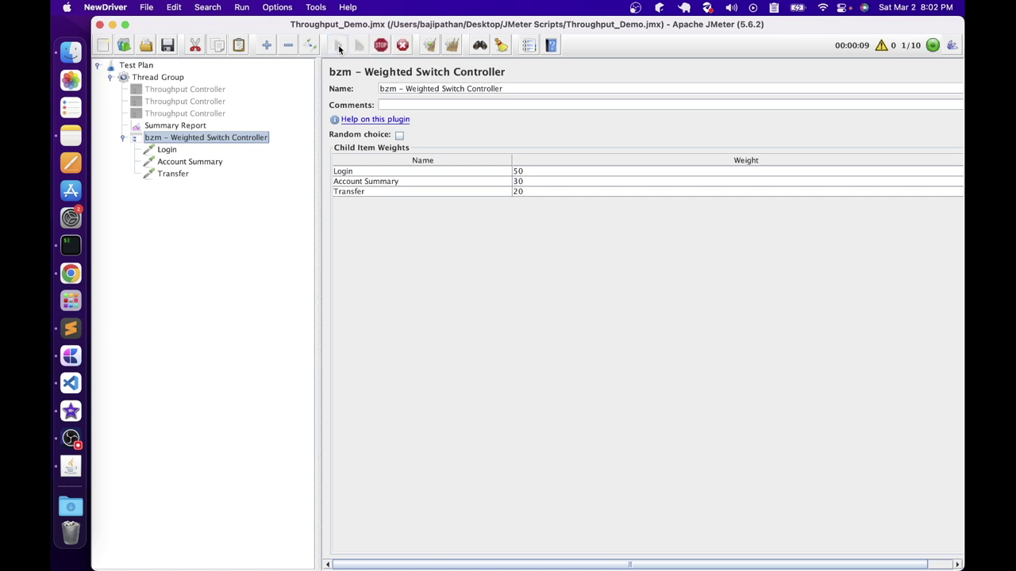
click(161, 127)
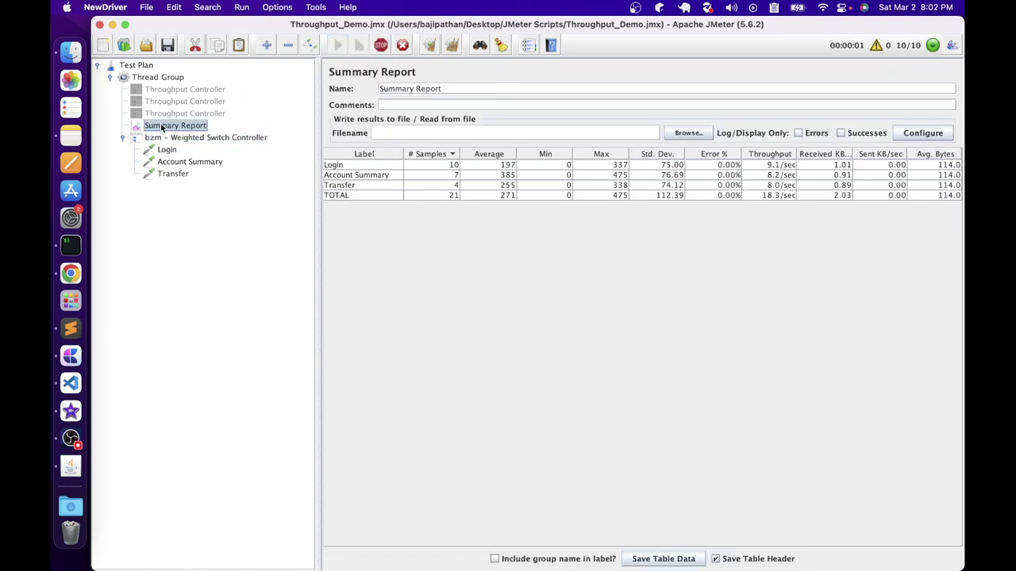
click(447, 175)
click(395, 187)
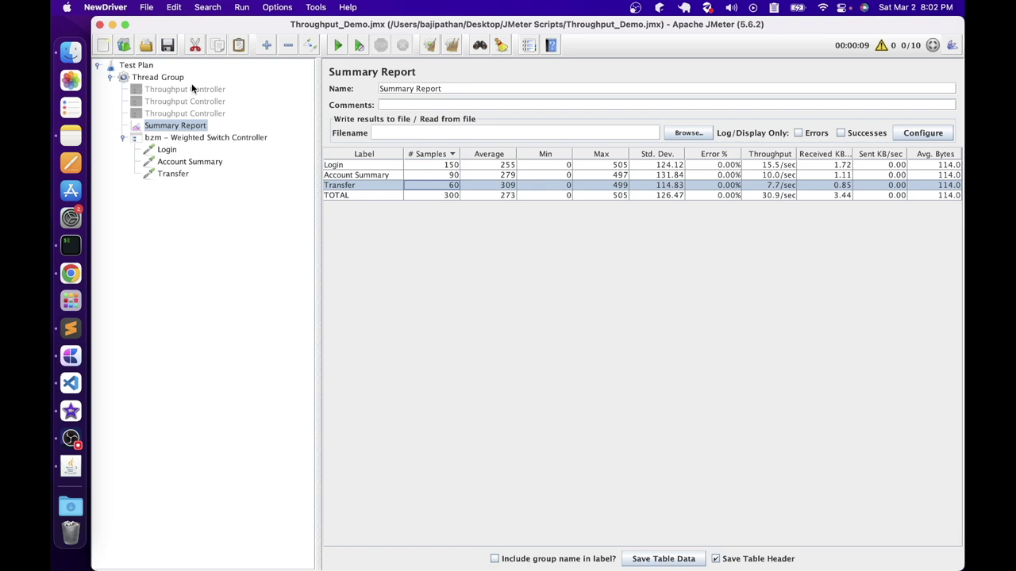
- Move the Login, Account Summary and Transfer samplers out of the Weighted Switch Controller, directly under the Thread Group
click(211, 139)
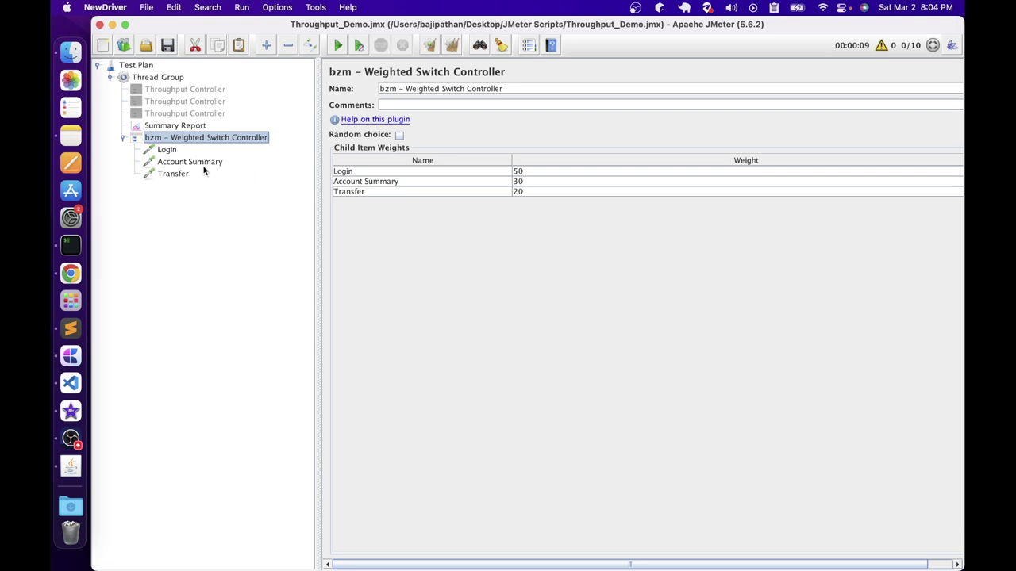
click(167, 150)
shift+click(171, 162)
shift+click(172, 173)
drag(167, 149, 192, 134)
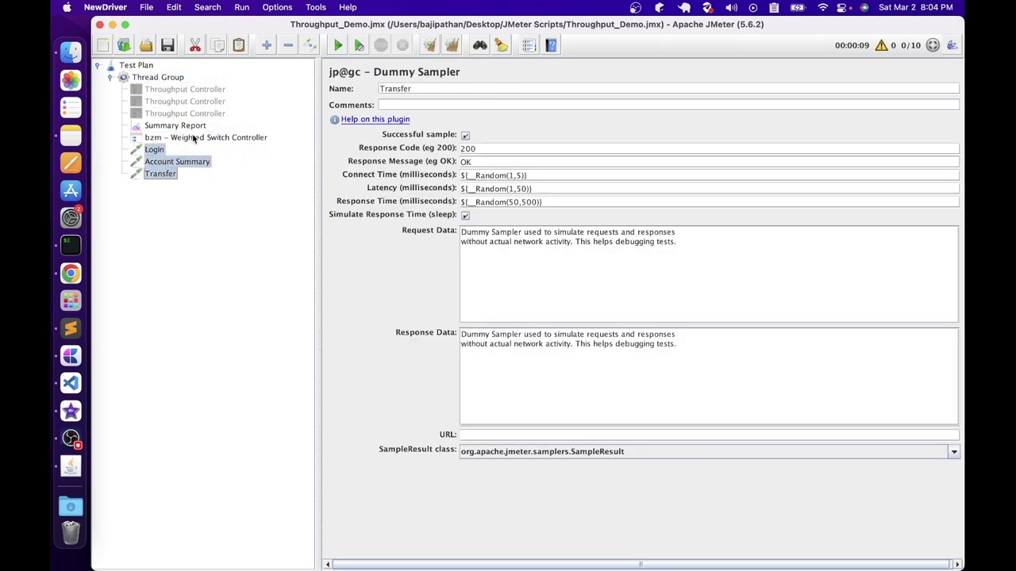
- Disable the Weighted Switch Controller and move it above the Summary Report
click(191, 134)
right_click(191, 134)
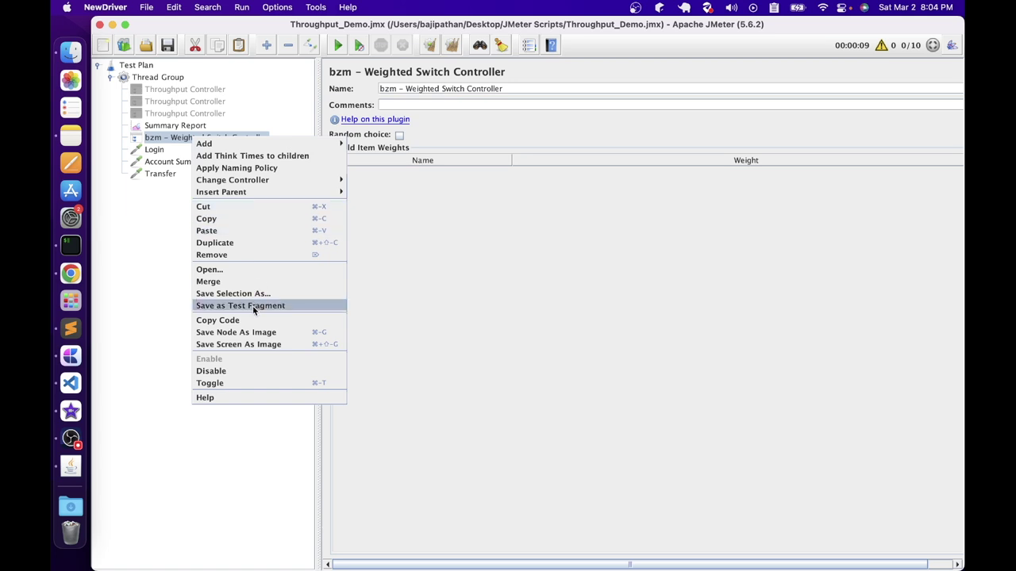
click(230, 370)
drag(191, 137, 194, 117)
- Set the response time to ${__Random(400,500)} in the Login, Account Summary and Transfer samplers
click(155, 150)
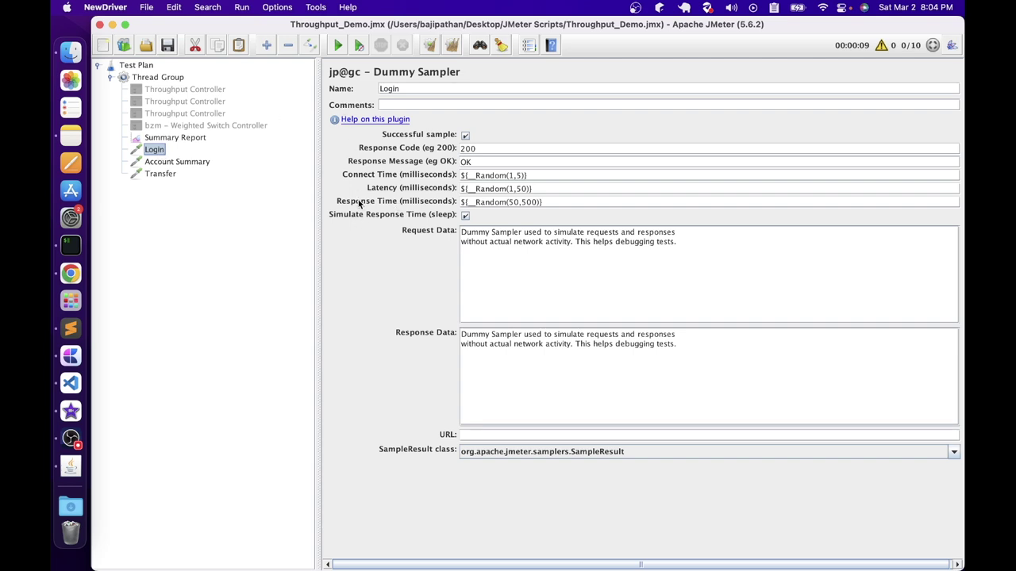
click(526, 204)
drag(545, 203, 446, 203)
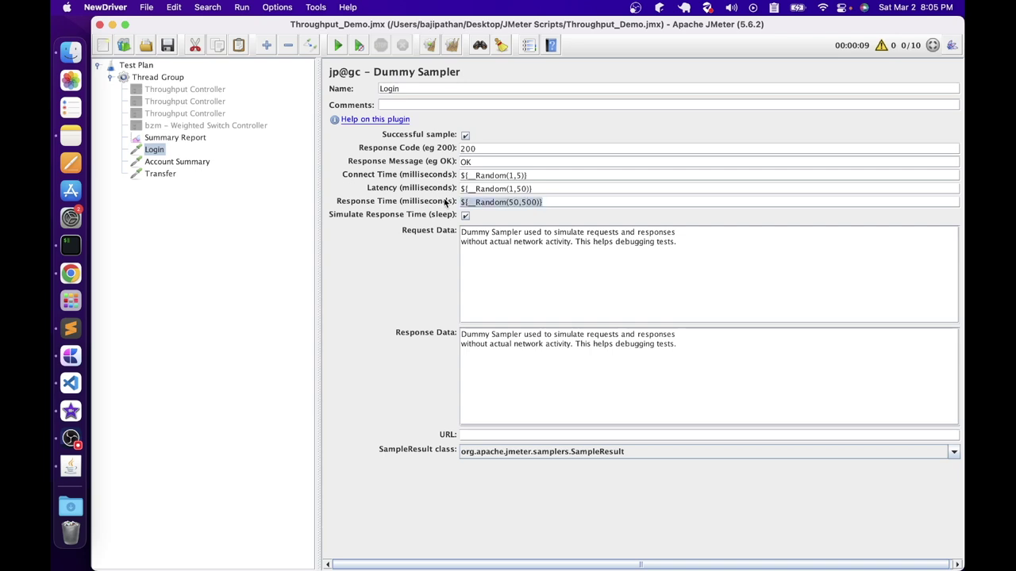
click(628, 238)
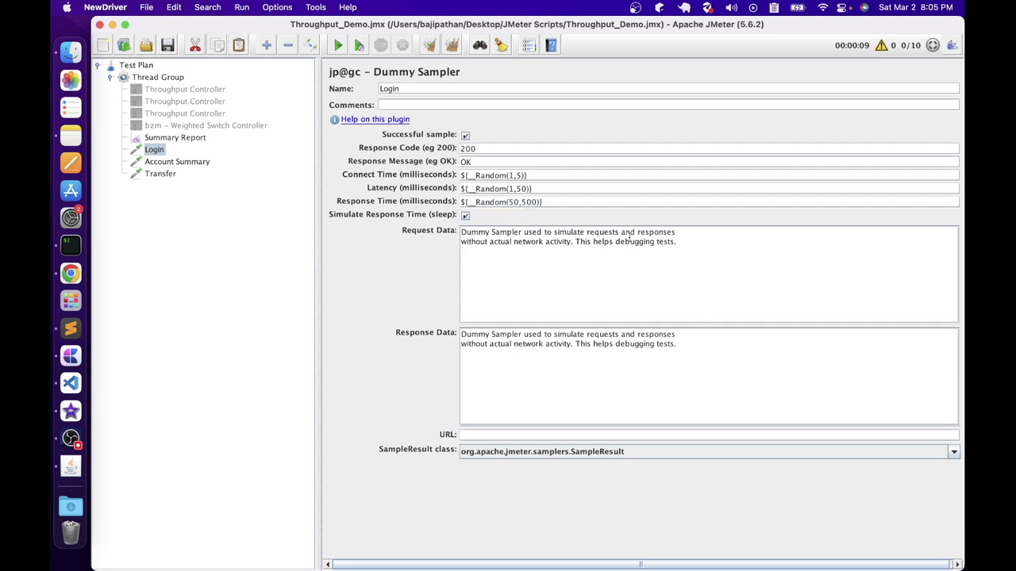
key(shift+Left)
key(shift+Left)
key(BackSpace)
text(400)
drag(583, 202, 400, 204)
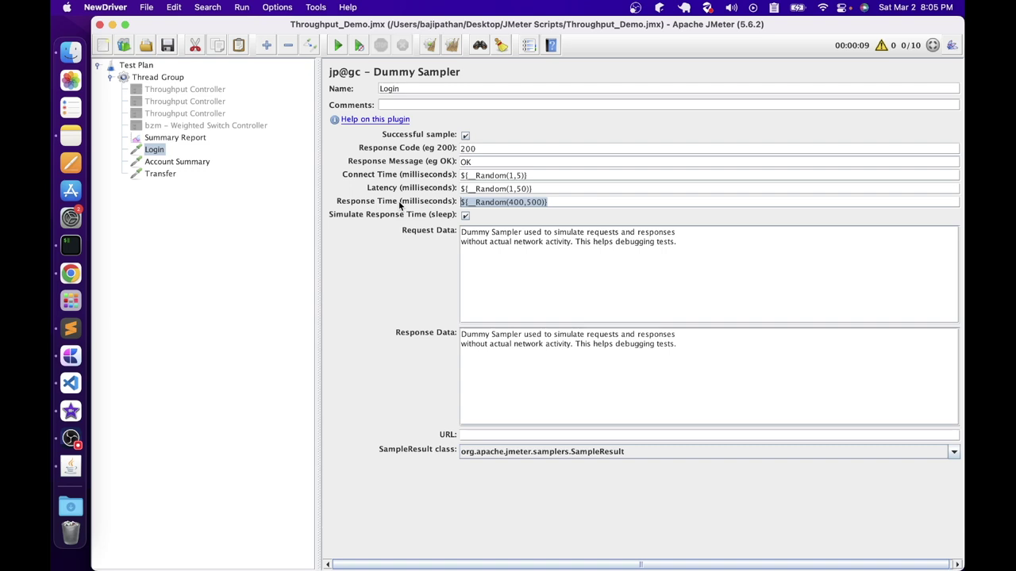
click(177, 161)
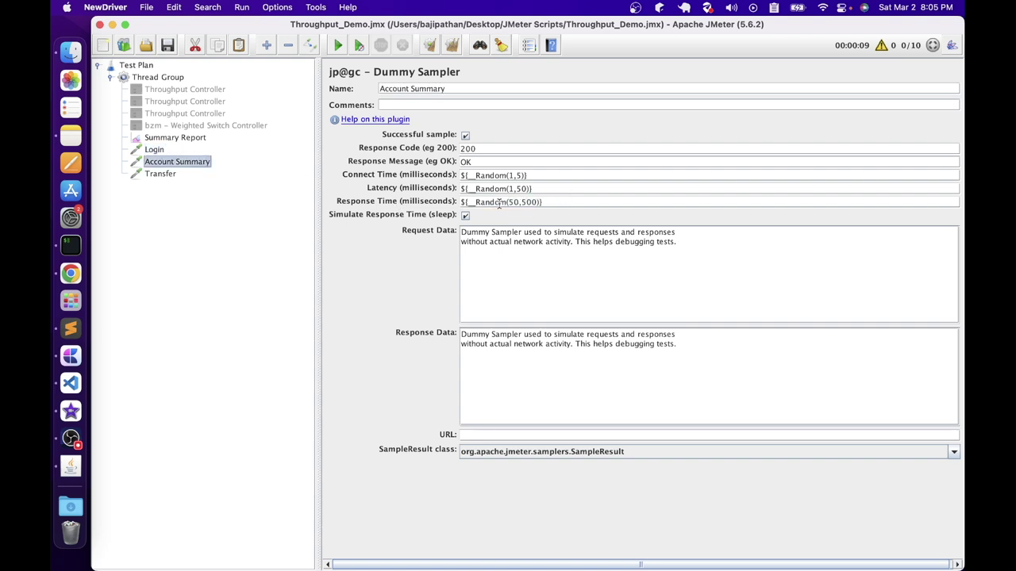
click(161, 173)
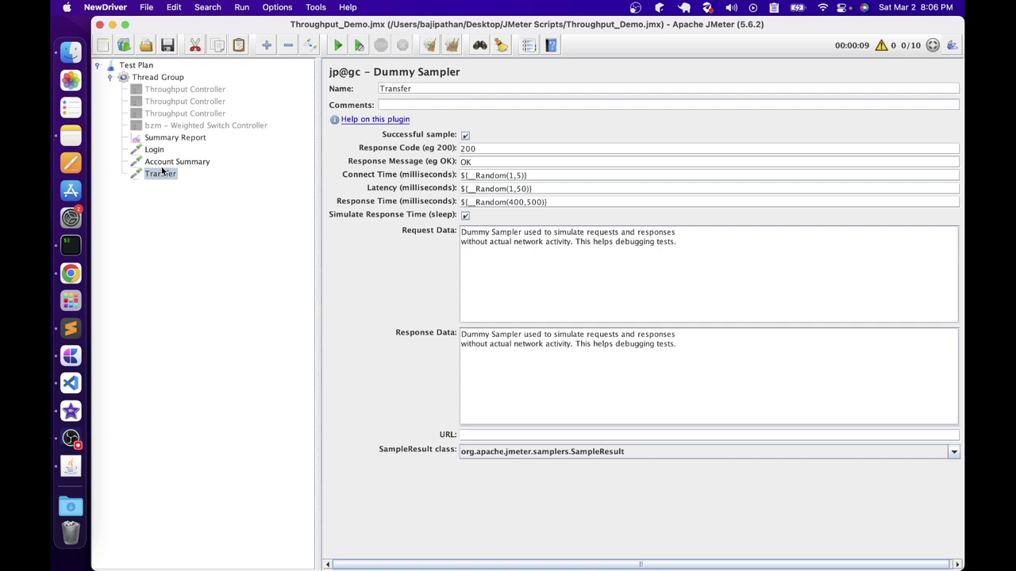
- Review the installed plugins in the Plugins Manager, including the graph plugins and Throughput Shaping Timer, and close it
click(284, 10)
click(302, 172)
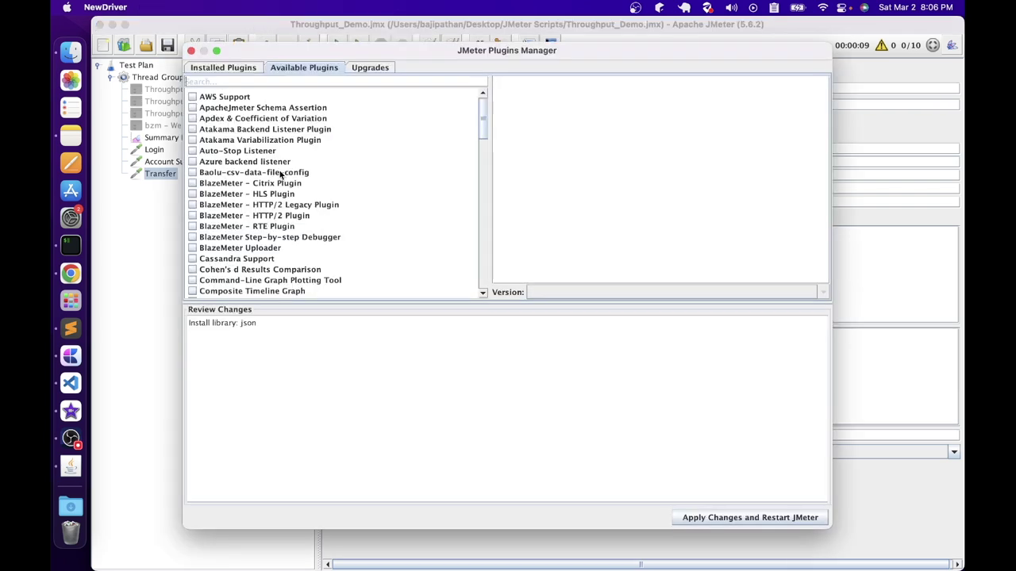
click(234, 66)
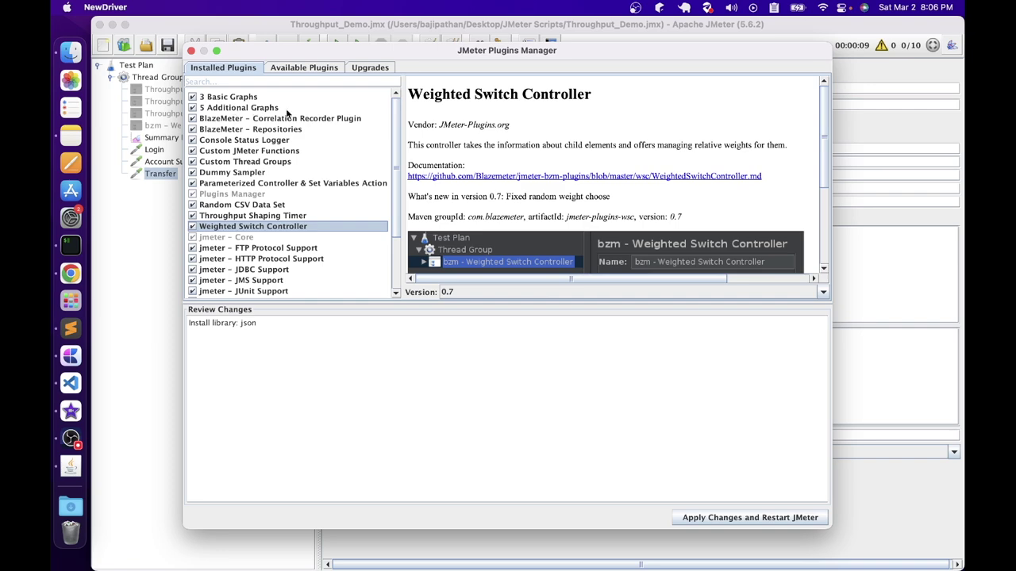
click(176, 197)
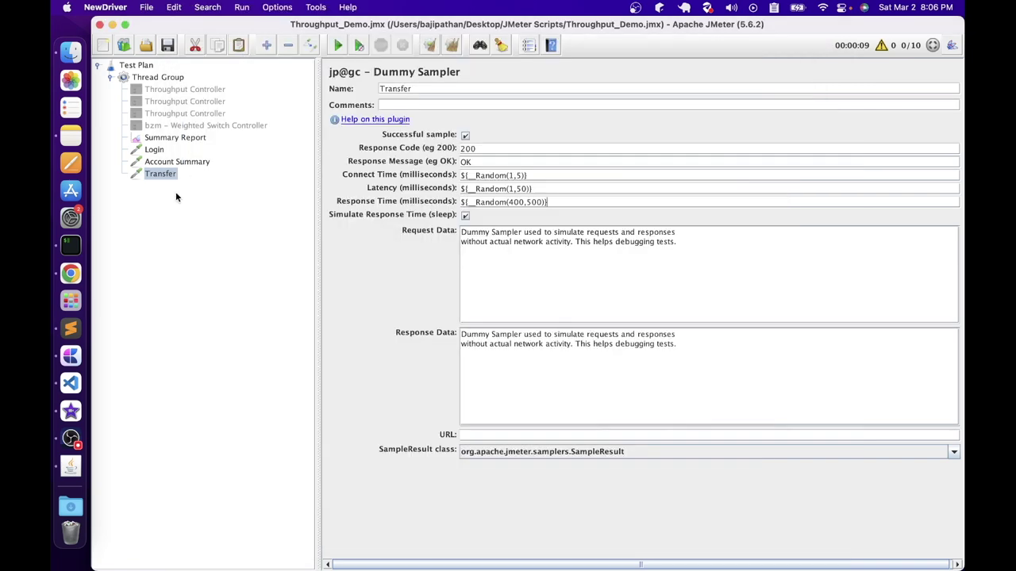
- Add a jp@gc - Active Threads Over Time listener to the Thread Group
right_click(151, 78)
mouse_move(187, 84)
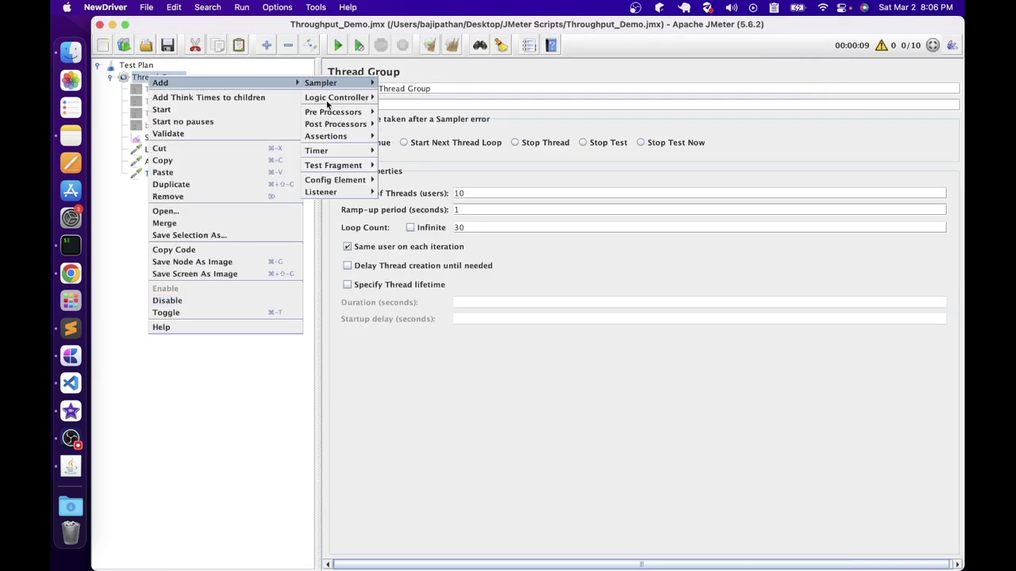
mouse_move(333, 192)
click(441, 375)
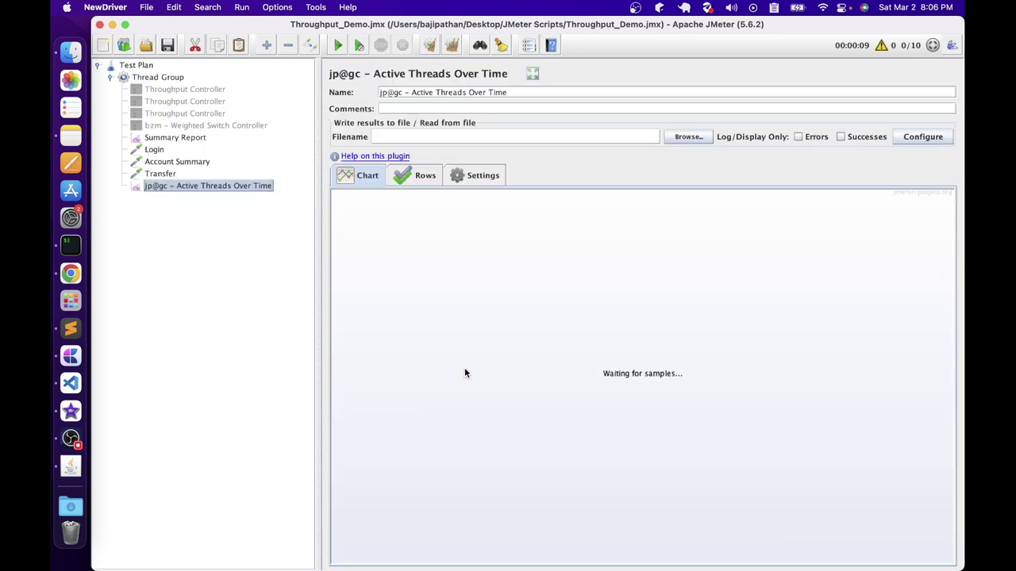
- Add a jp@gc - Transactions per Second listener to the Thread Group
right_click(155, 78)
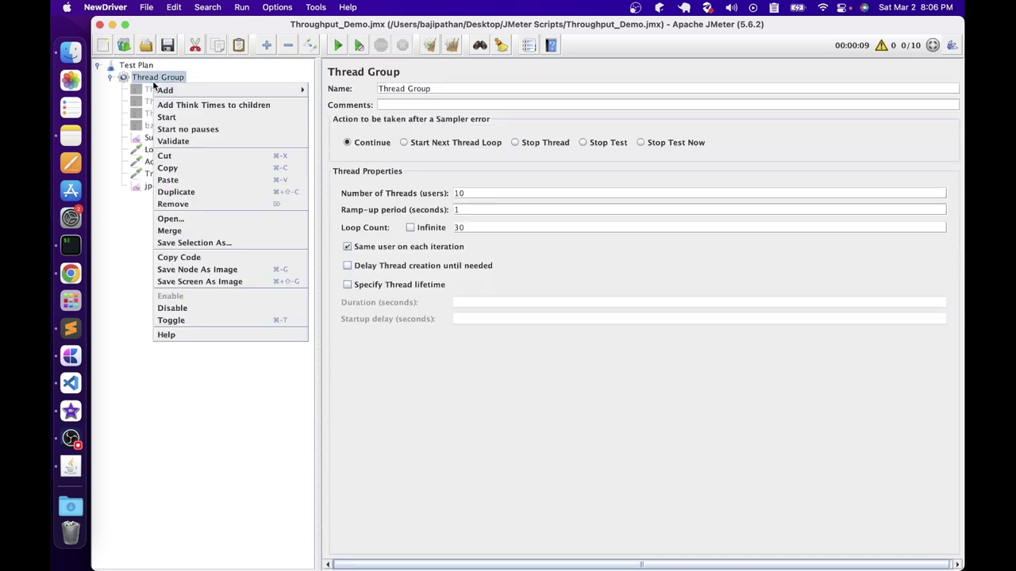
mouse_move(199, 90)
mouse_move(333, 200)
click(477, 479)
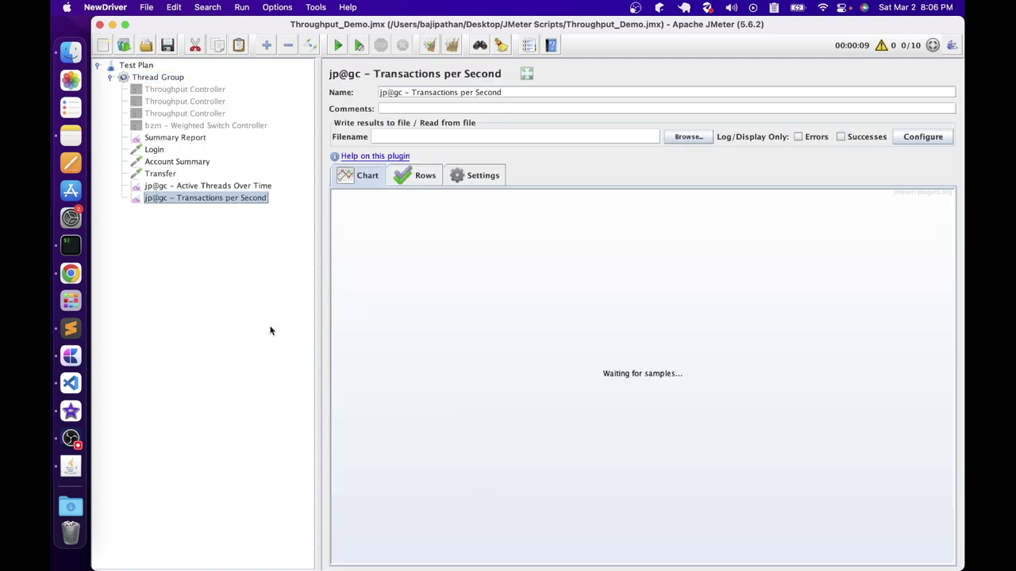
right_click(155, 77)
mouse_move(173, 84)
mouse_move(334, 193)
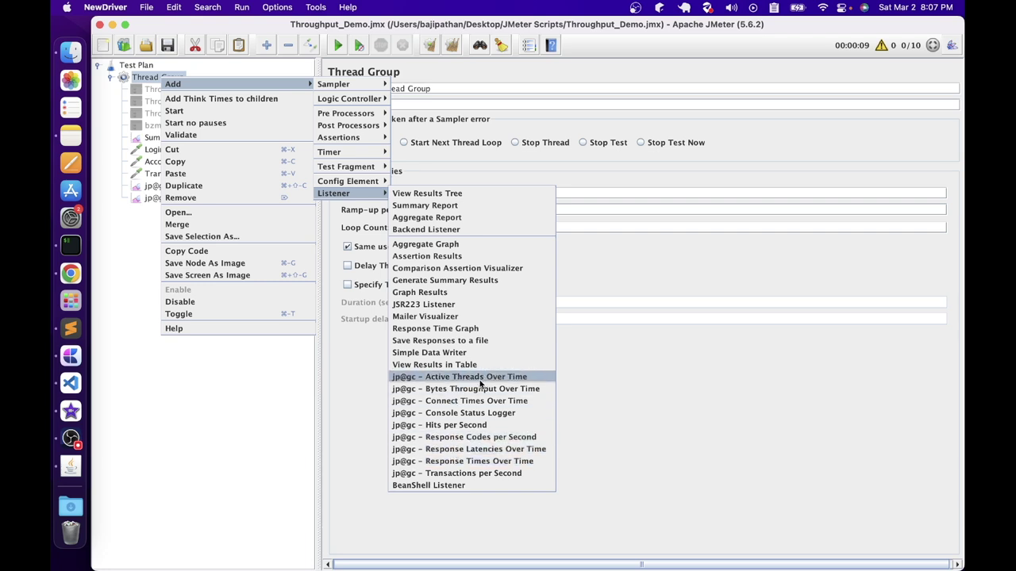
click(481, 472)
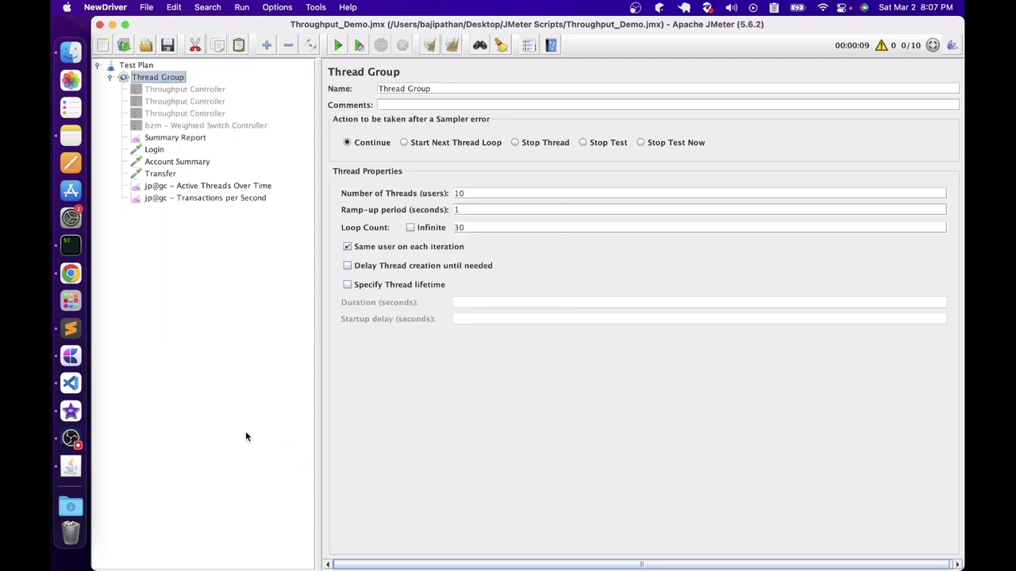
- Set the Transactions per Second graph type to aggregated display with all samplers combined
click(203, 199)
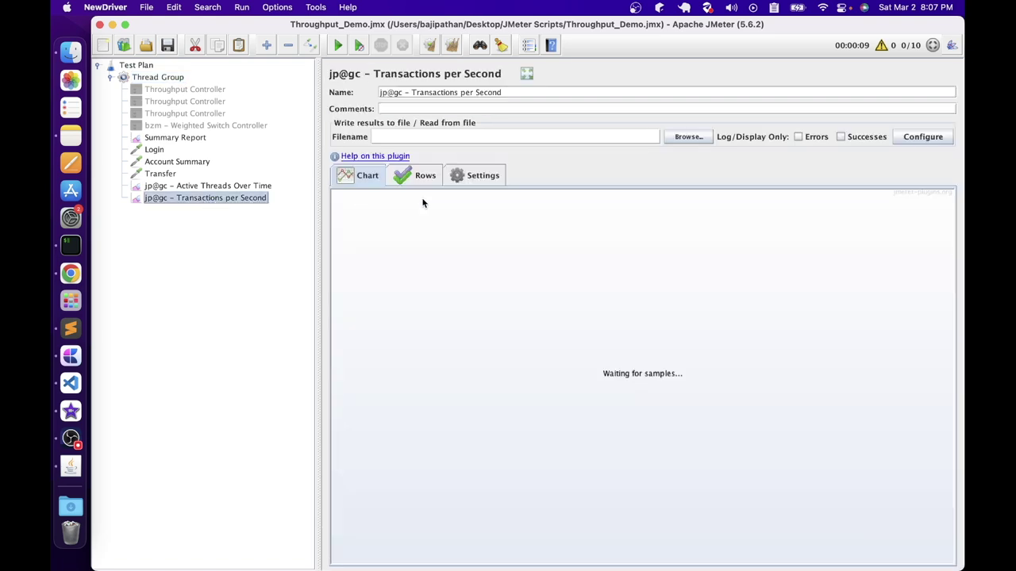
click(462, 176)
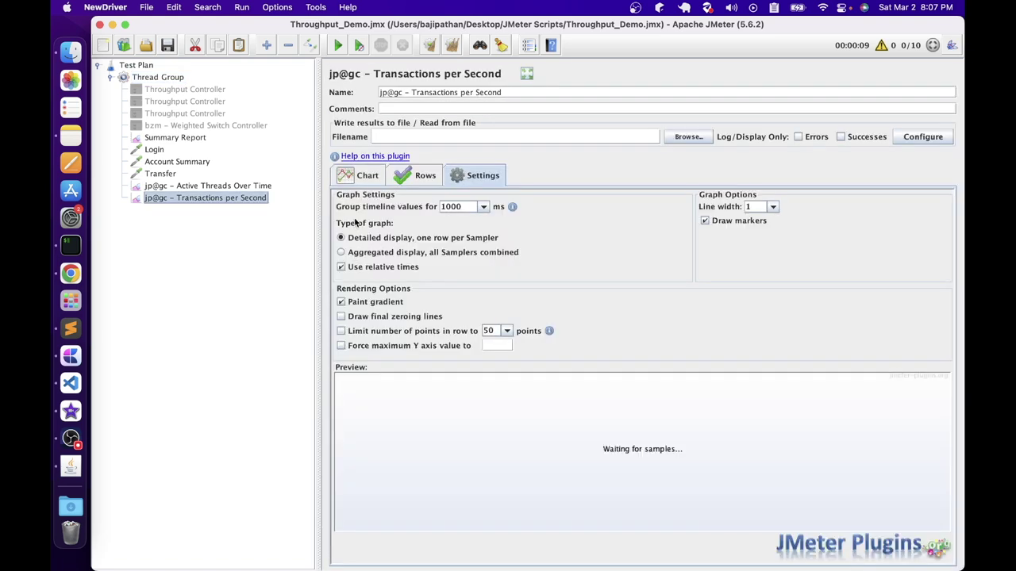
click(342, 254)
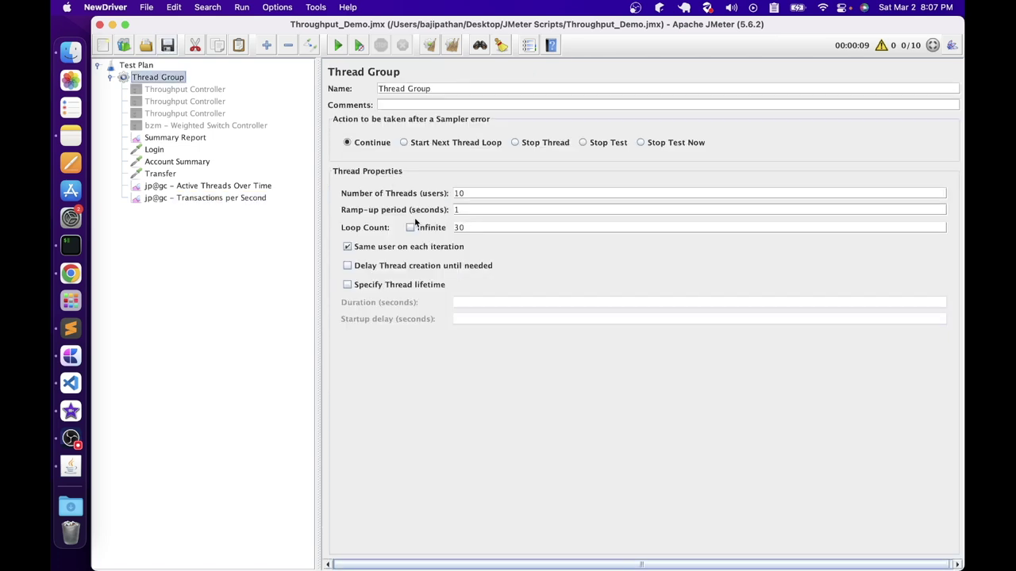
- Set the Thread Group's loop count to infinite and start the test
double_click(465, 228)
click(412, 228)
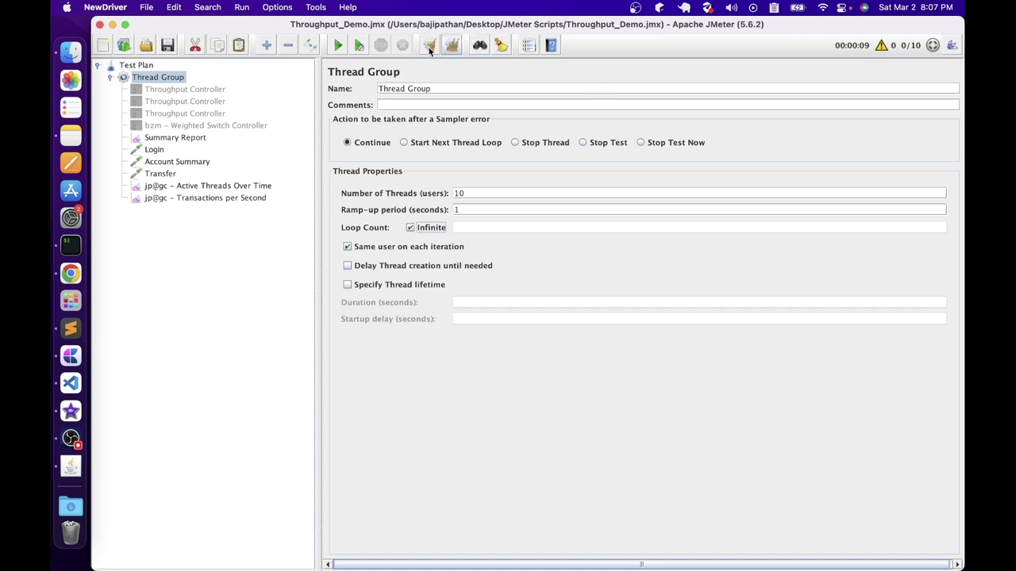
click(338, 45)
- Check the Active Threads Over Time and Transactions per Second charts against the Thread Group settings during the run, and stop the test
click(243, 185)
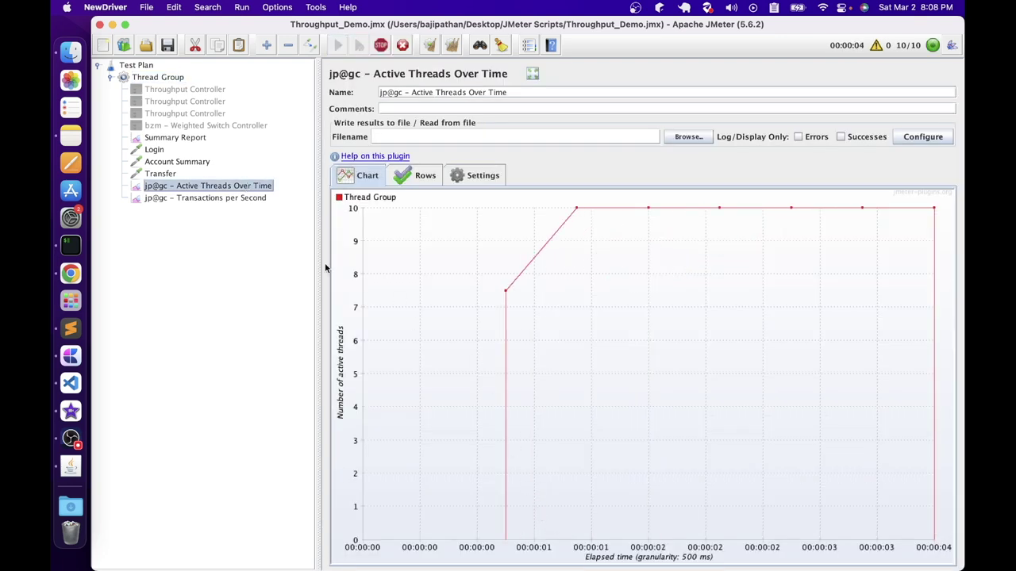
click(162, 78)
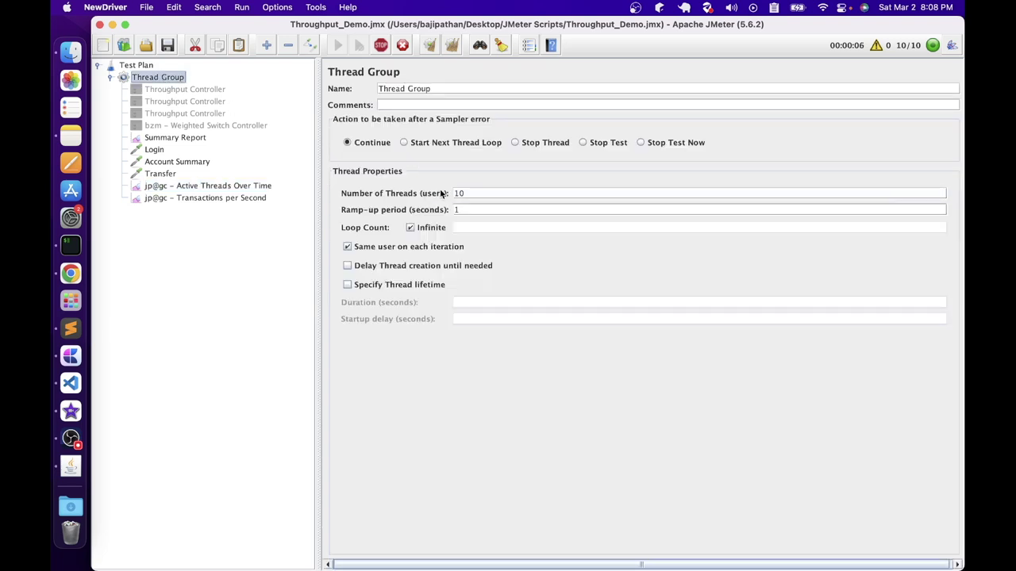
click(177, 186)
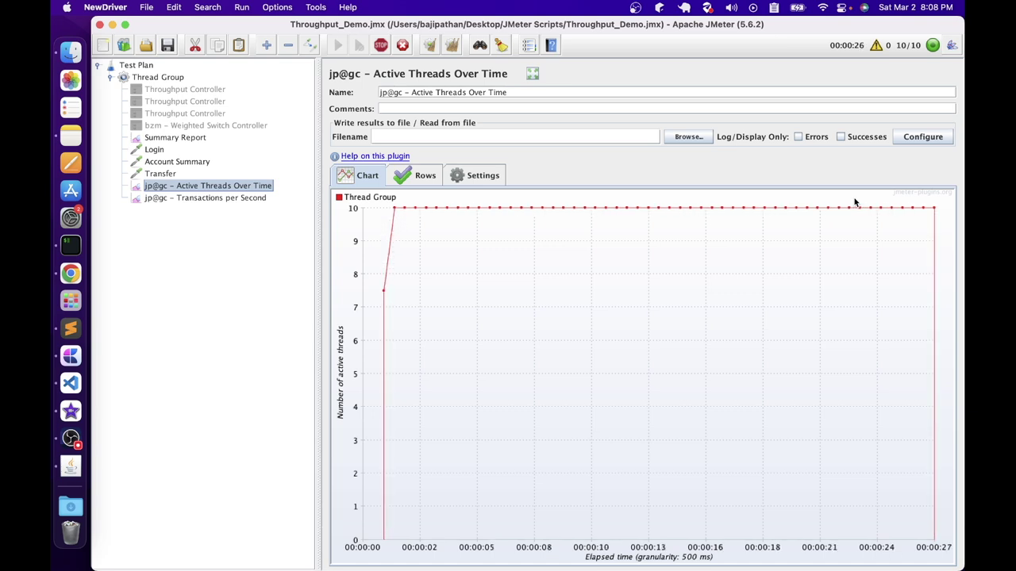
click(228, 199)
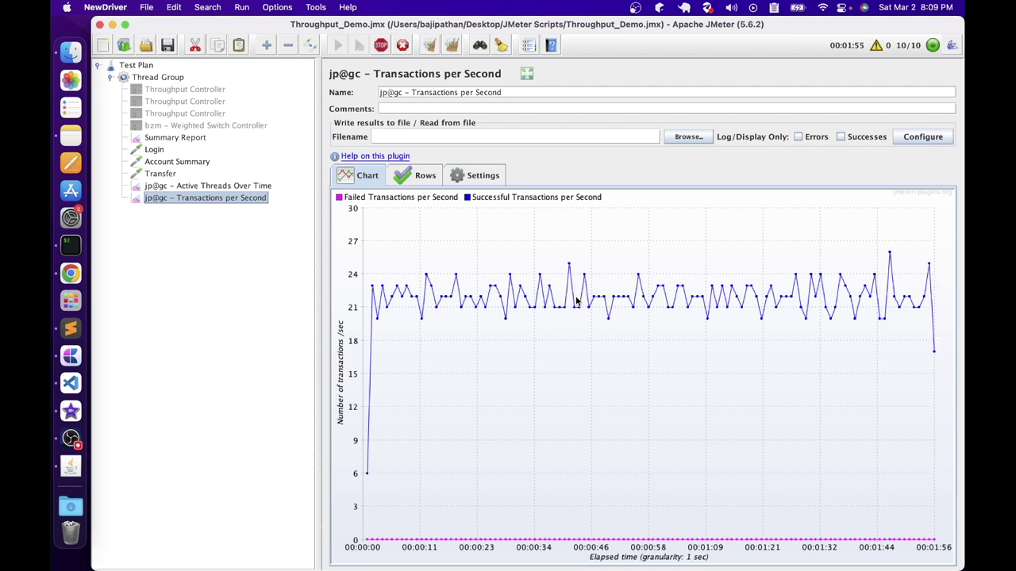
click(402, 45)
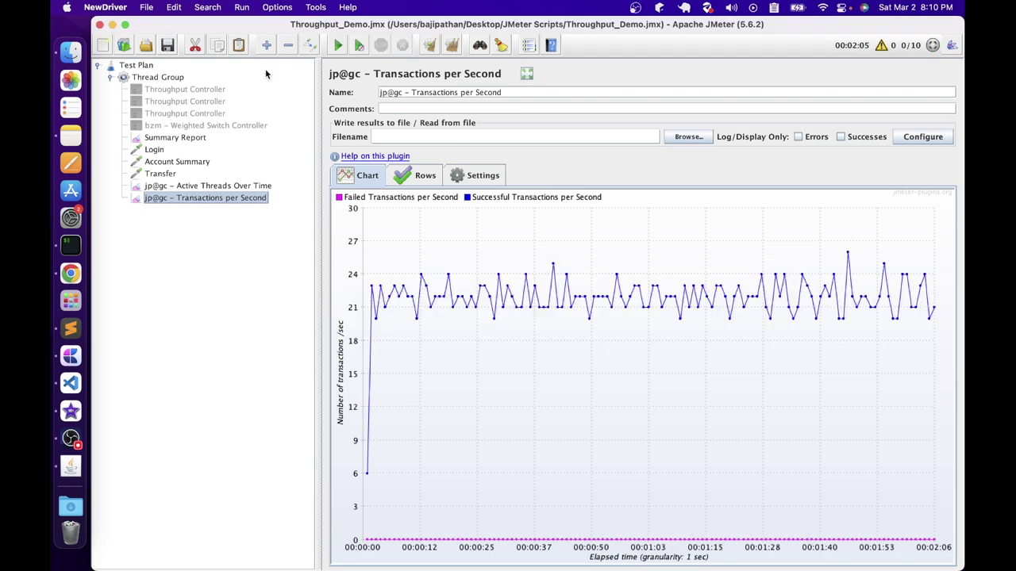
- Add a Constant Throughput Timer to the Thread Group and move it above the Login sampler
click(151, 78)
right_click(150, 79)
mouse_move(162, 92)
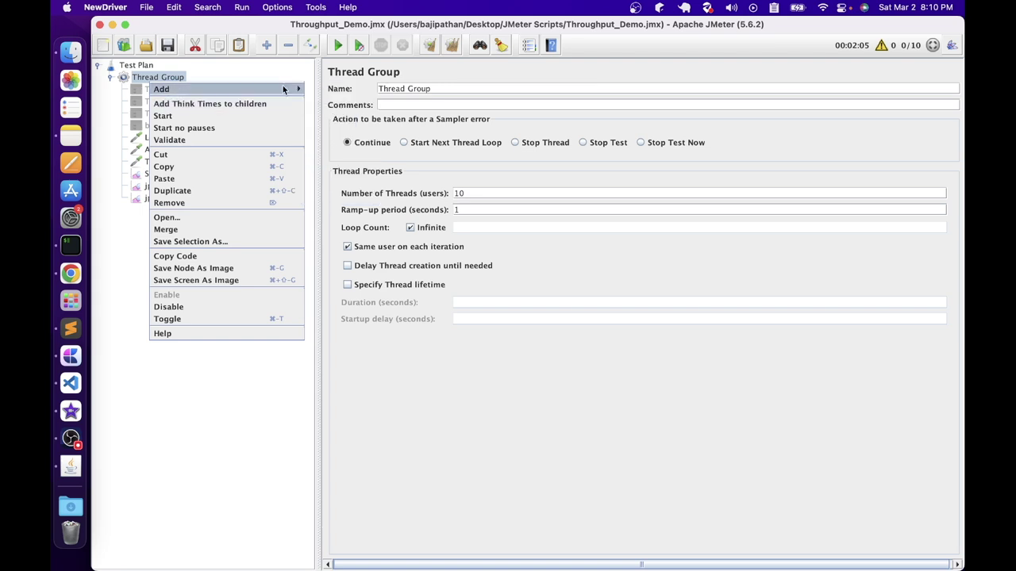
mouse_move(333, 157)
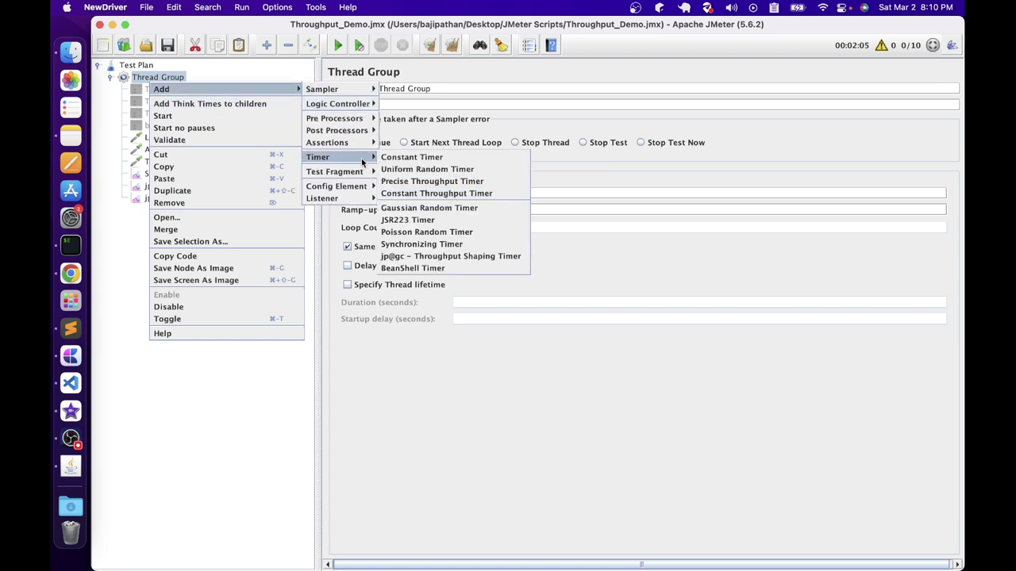
click(421, 195)
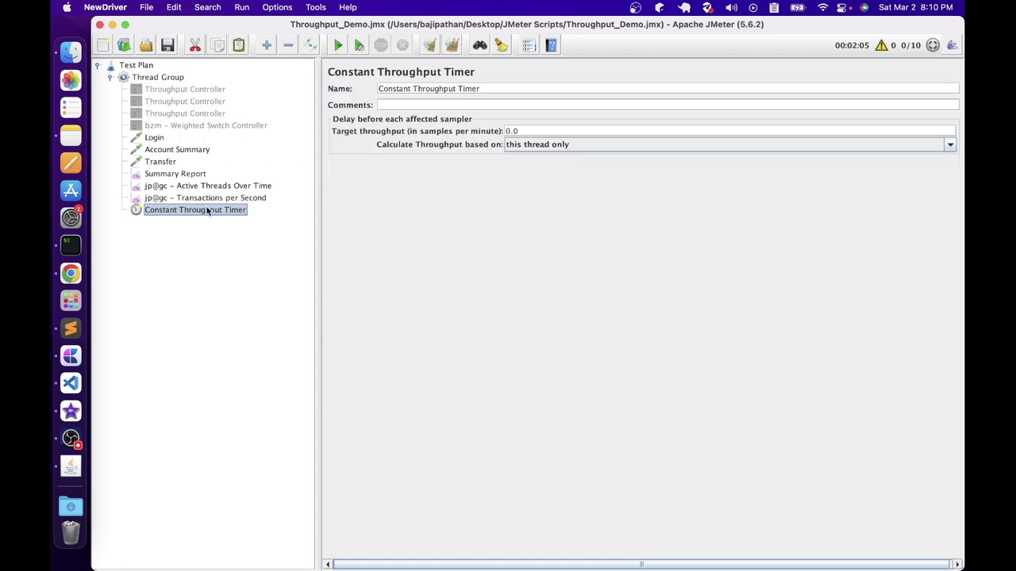
drag(207, 208, 200, 132)
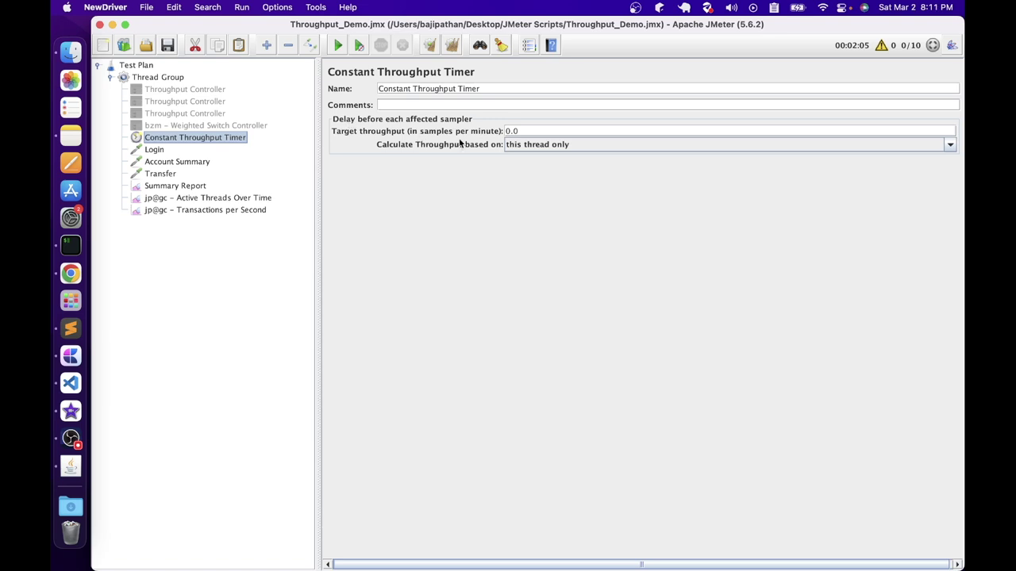
- Set the Constant Throughput Timer's target to 600.0 samples per minute, calculated on all active threads in current thread group
drag(538, 132, 469, 118)
key(Left)
text(600)
key(BackSpace)
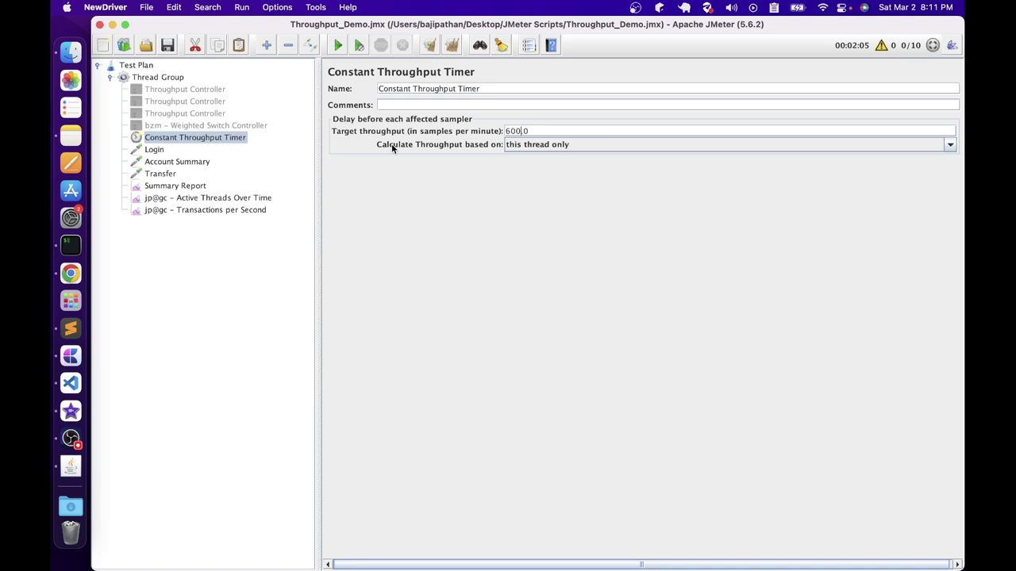
mouse_move(391, 149)
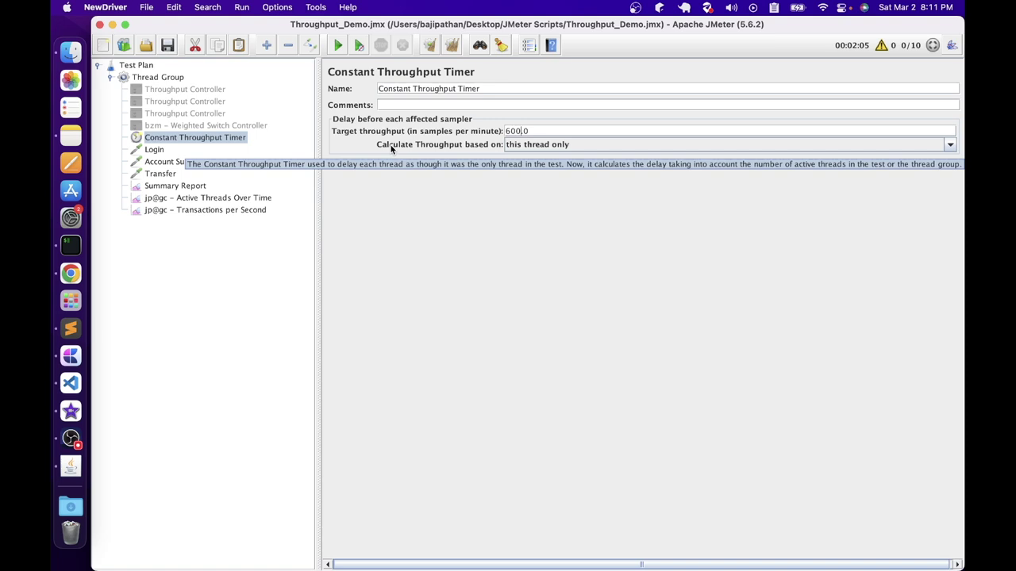
click(516, 145)
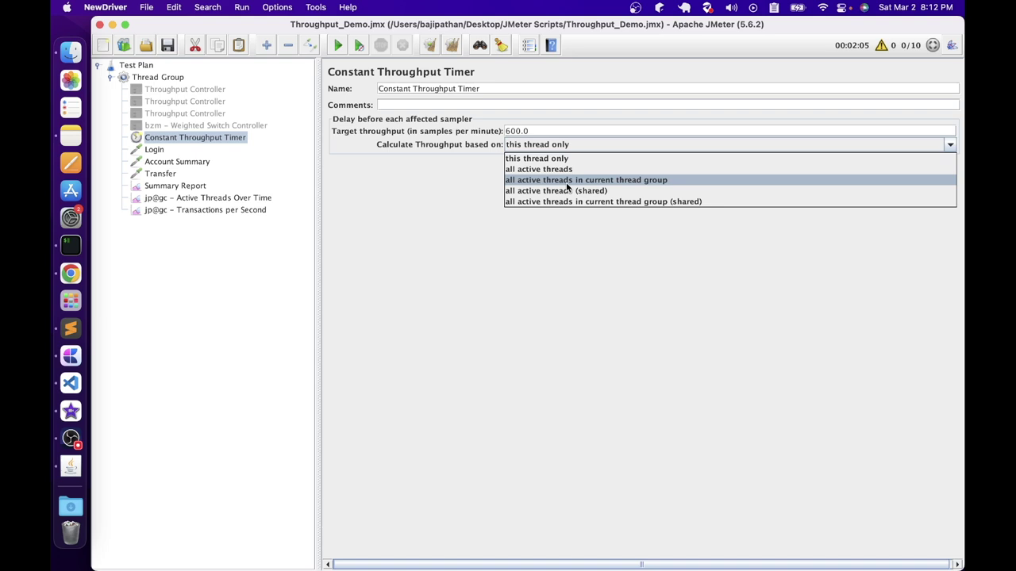
click(566, 183)
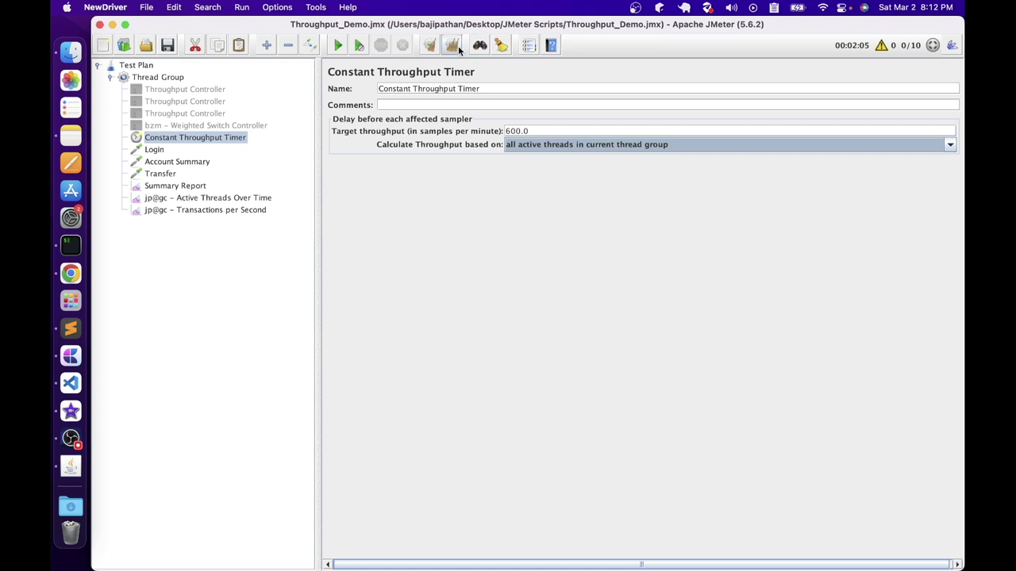
- Run the test with the Constant Throughput Timer, check the Transactions per Second and Active Threads Over Time charts, and stop it
click(337, 45)
click(202, 209)
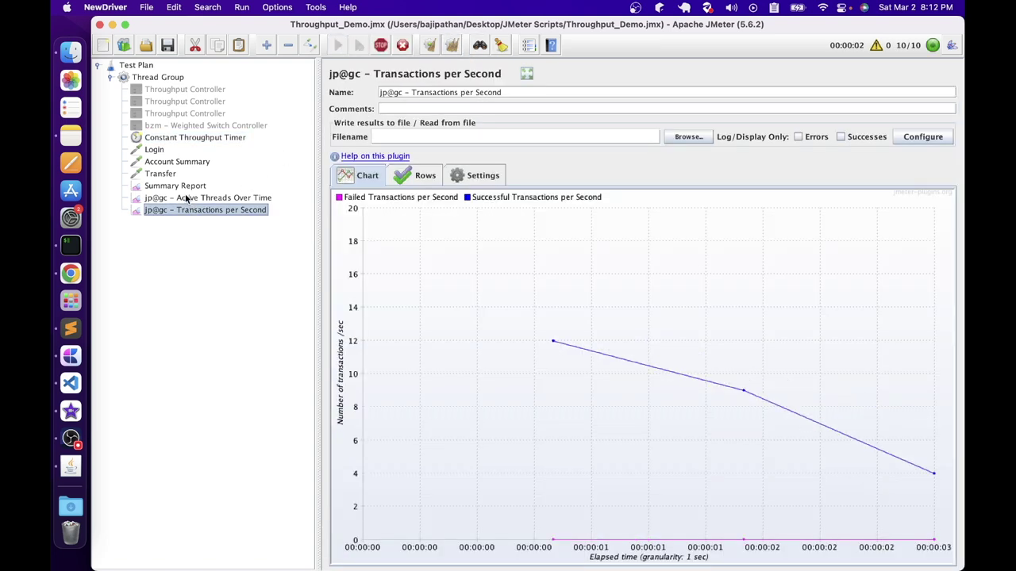
click(190, 197)
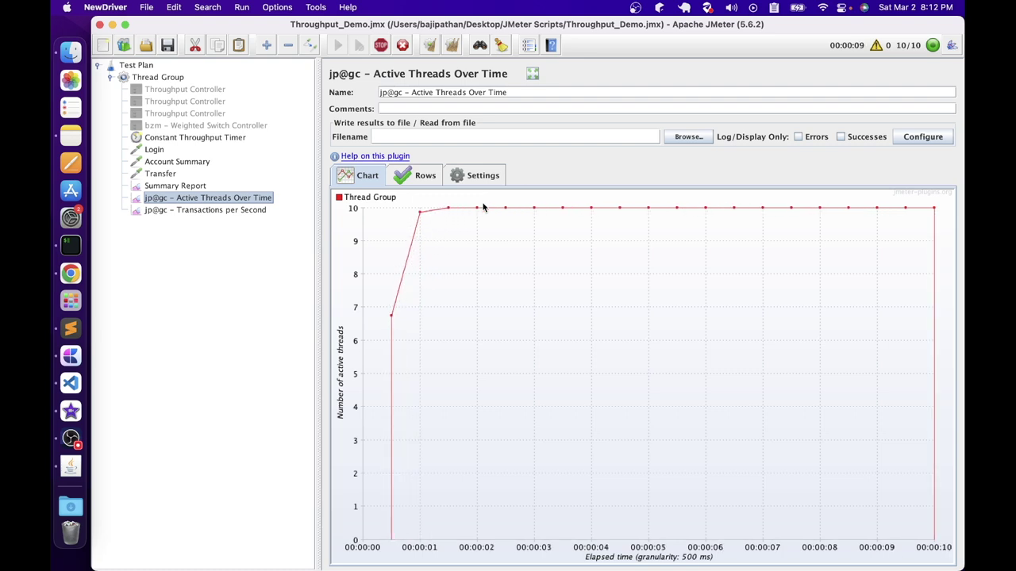
click(168, 210)
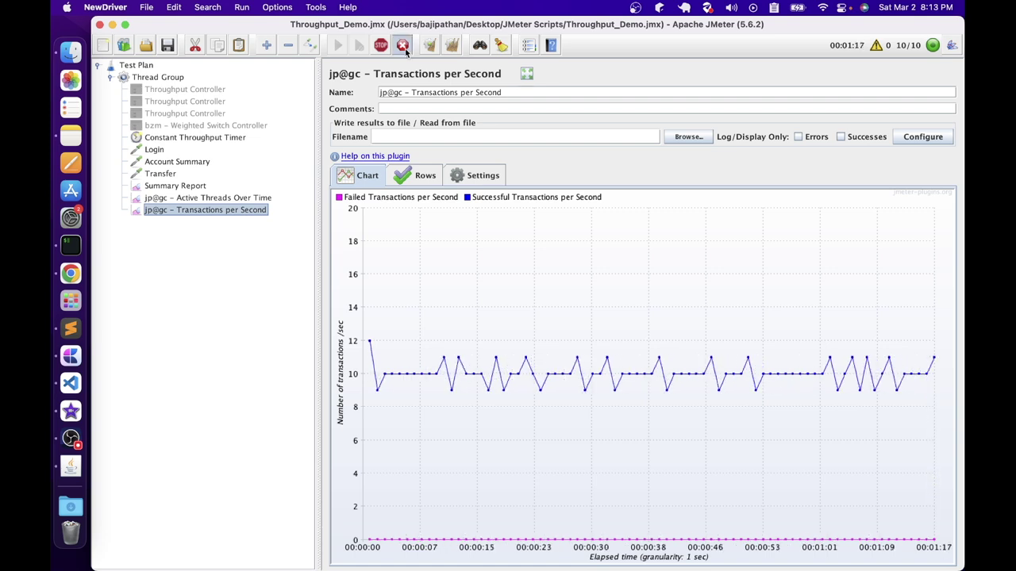
click(402, 45)
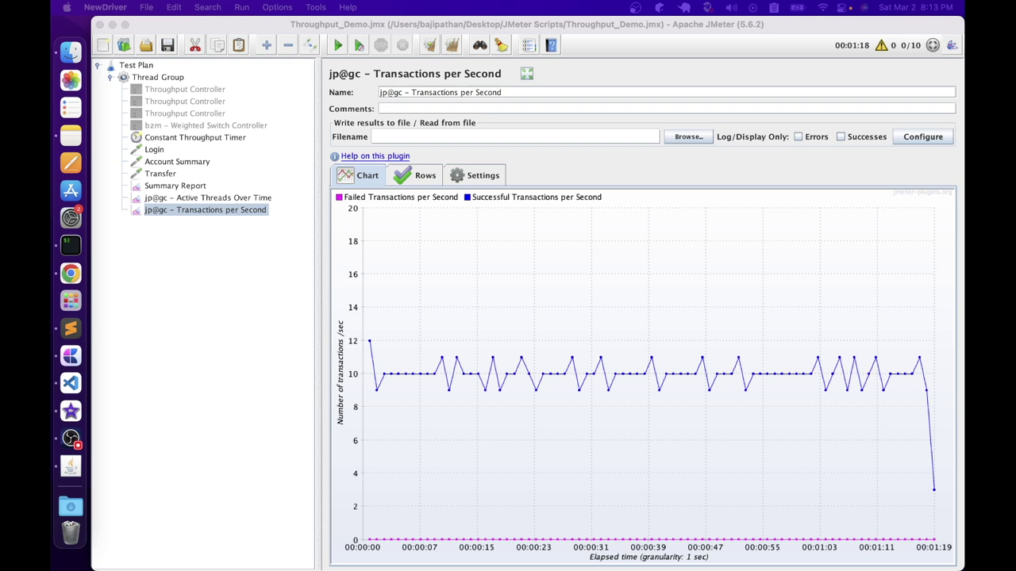
- Review the installed Throughput Shaping Timer and the available plugins in the Plugins Manager, and close it
click(277, 7)
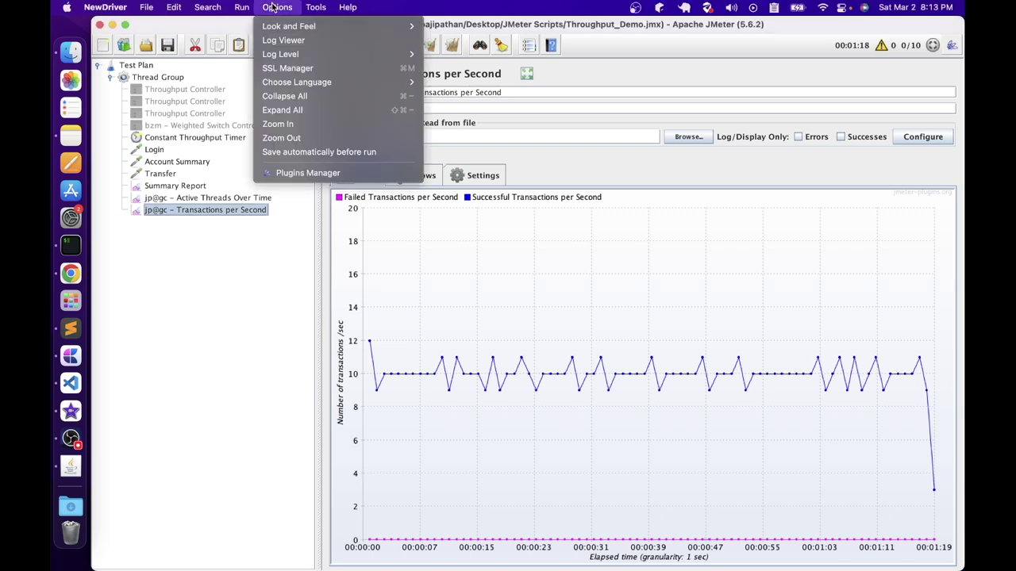
click(295, 172)
click(254, 215)
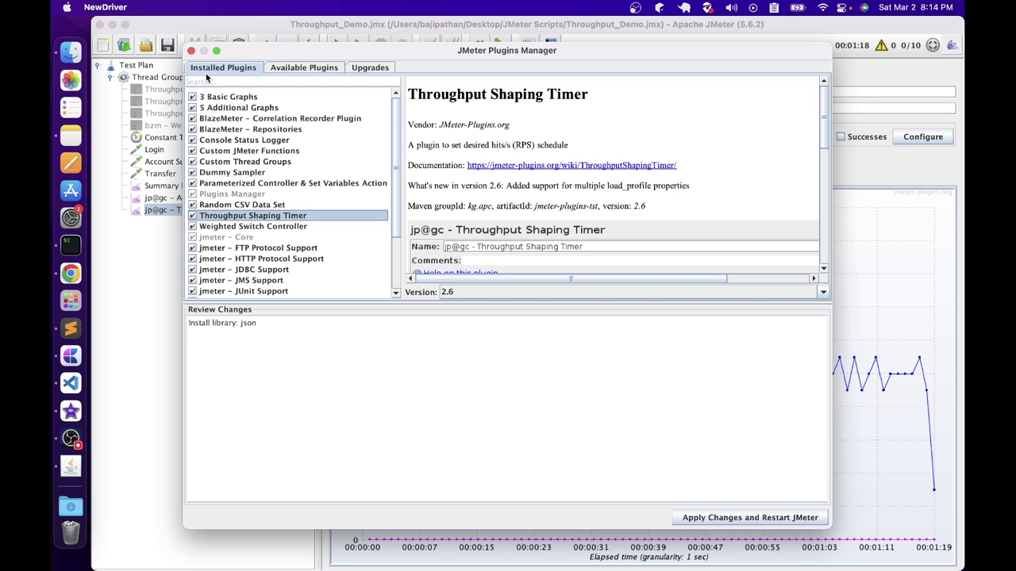
click(292, 70)
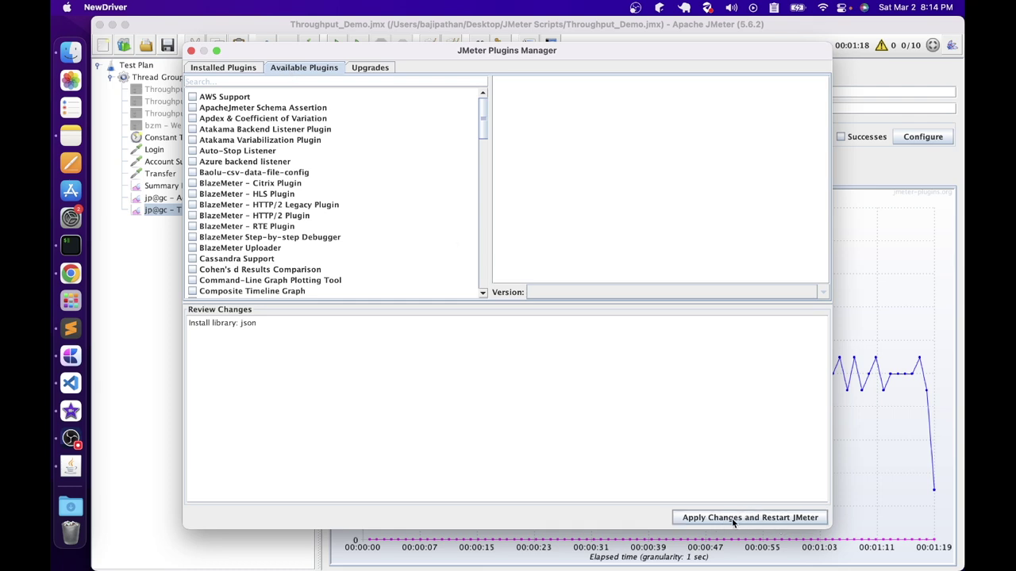
click(191, 51)
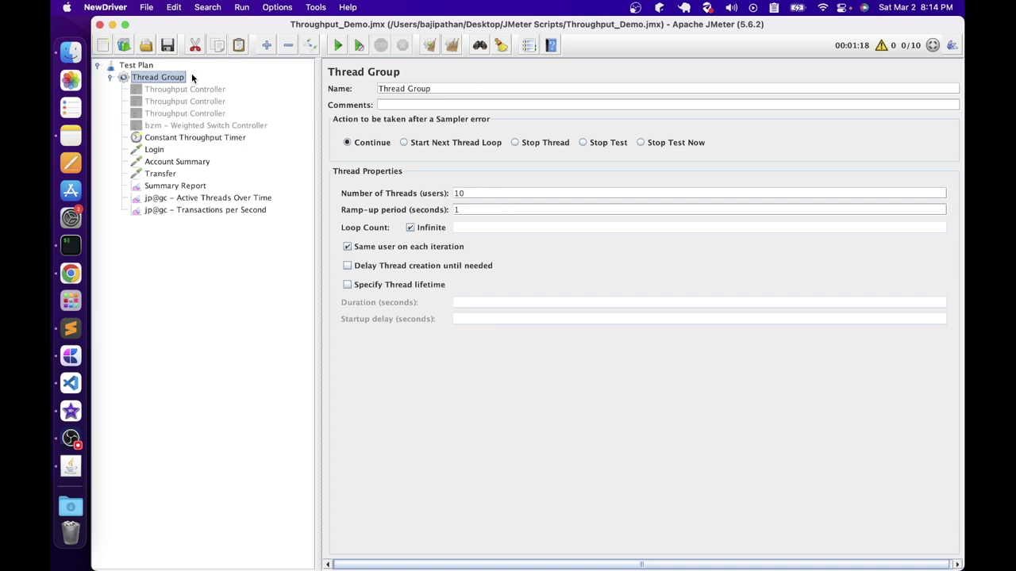
- Add a jp@gc - Throughput Shaping Timer to the Thread Group
right_click(143, 77)
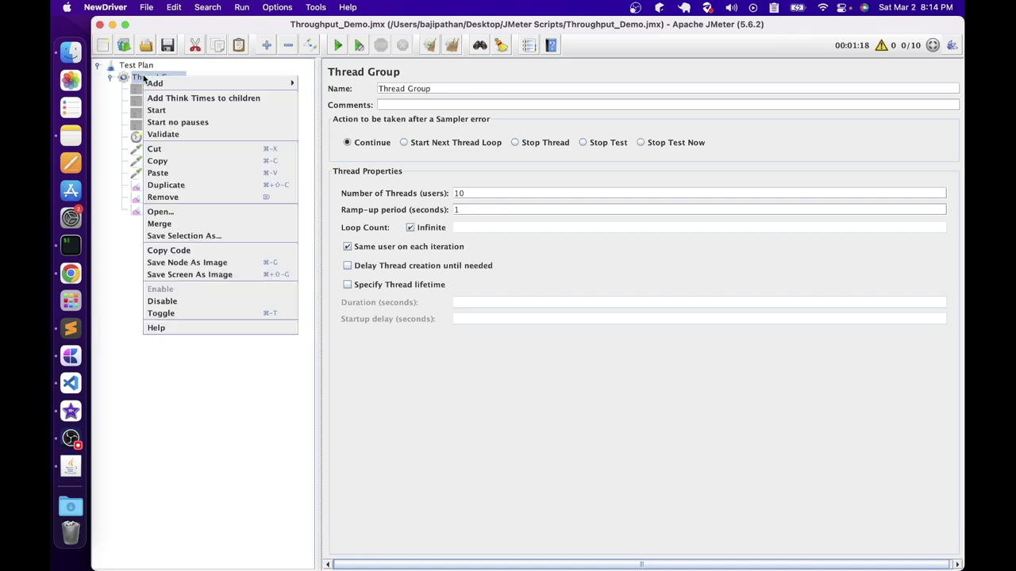
mouse_move(159, 85)
mouse_move(317, 152)
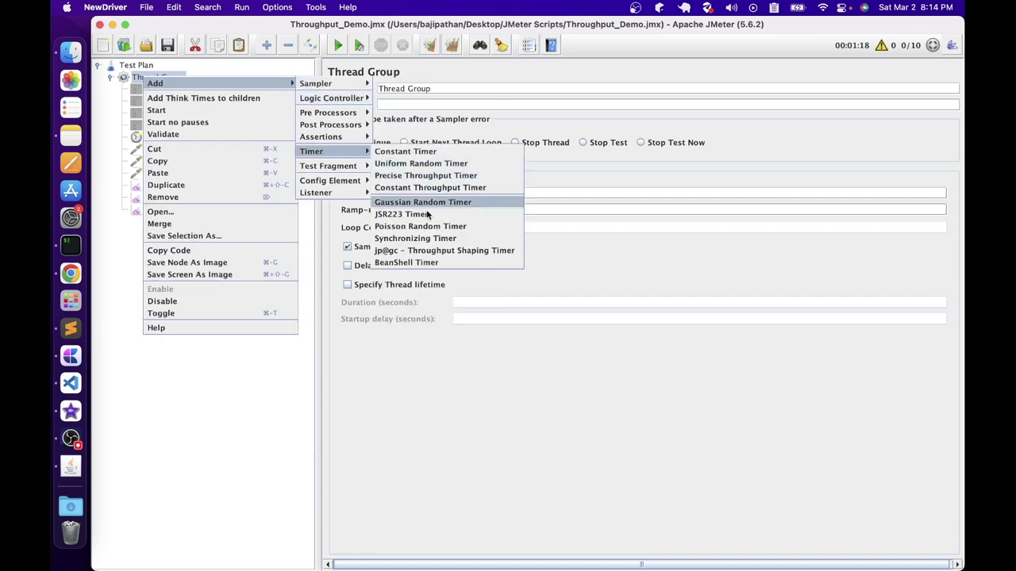
click(434, 251)
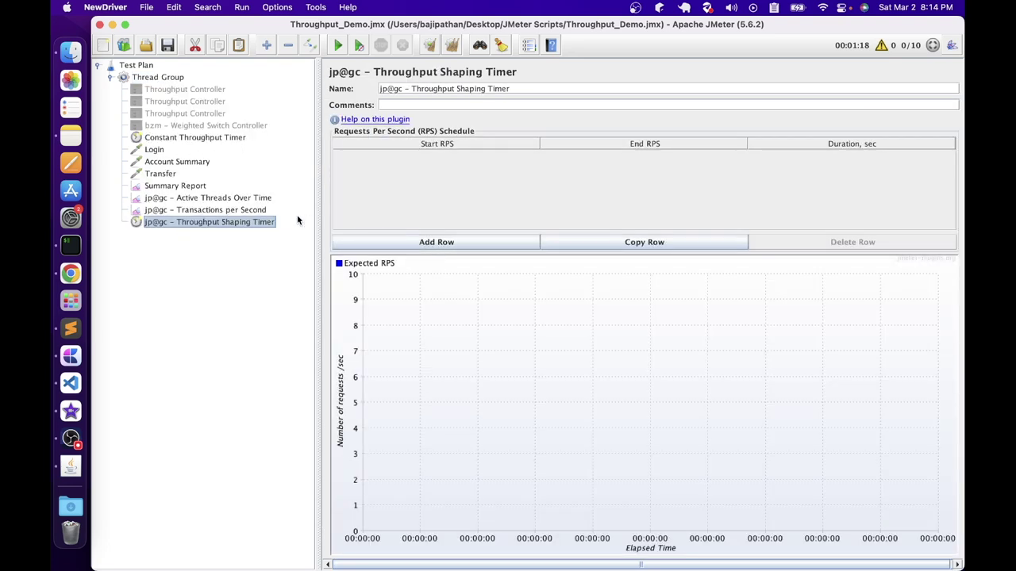
- Disable the Constant Throughput Timer and move the Throughput Shaping Timer directly below it, above the Login sampler
click(207, 139)
right_click(207, 141)
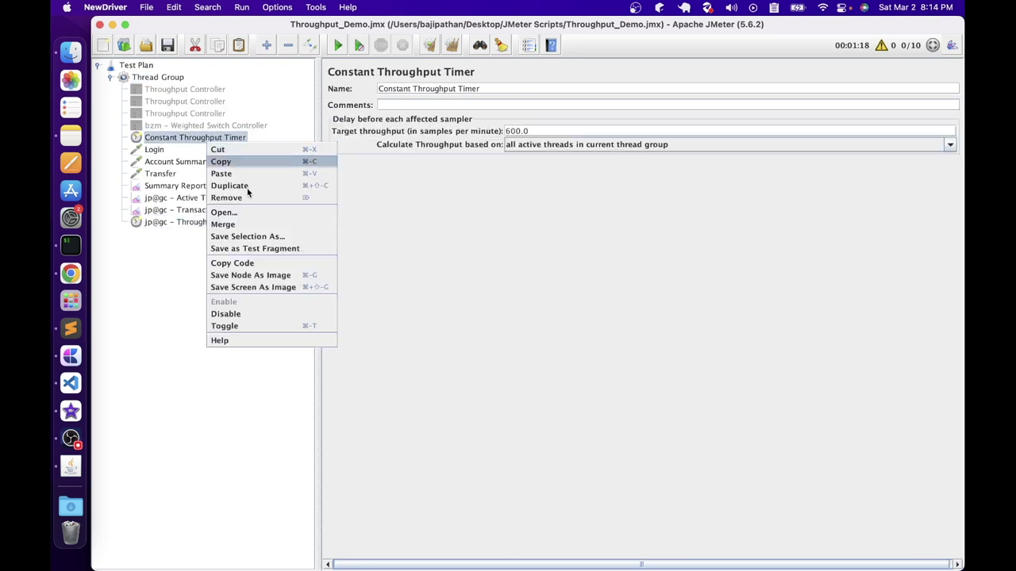
click(237, 320)
drag(206, 223, 203, 149)
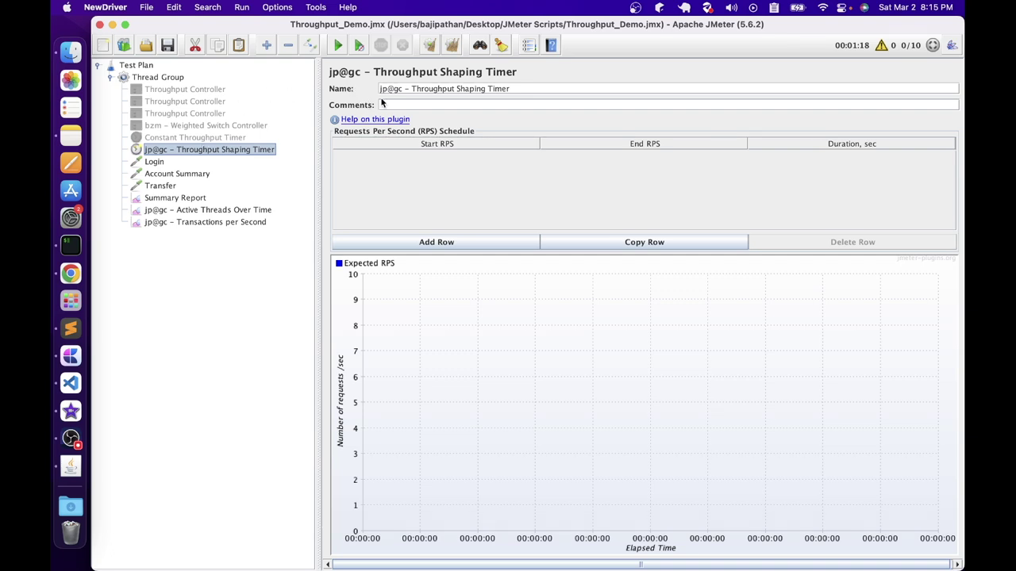
- Rename the Throughput Shaping Timer as TPS-Timer and add a schedule row ramping from 5 to 10 RPS over 60 seconds
drag(529, 87, 288, 74)
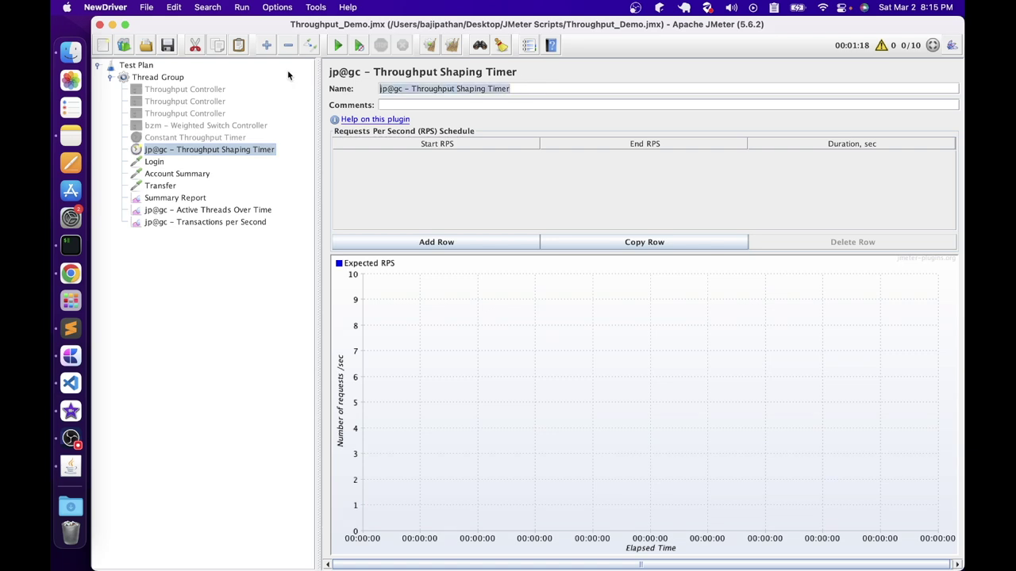
text(TPS-Timer)
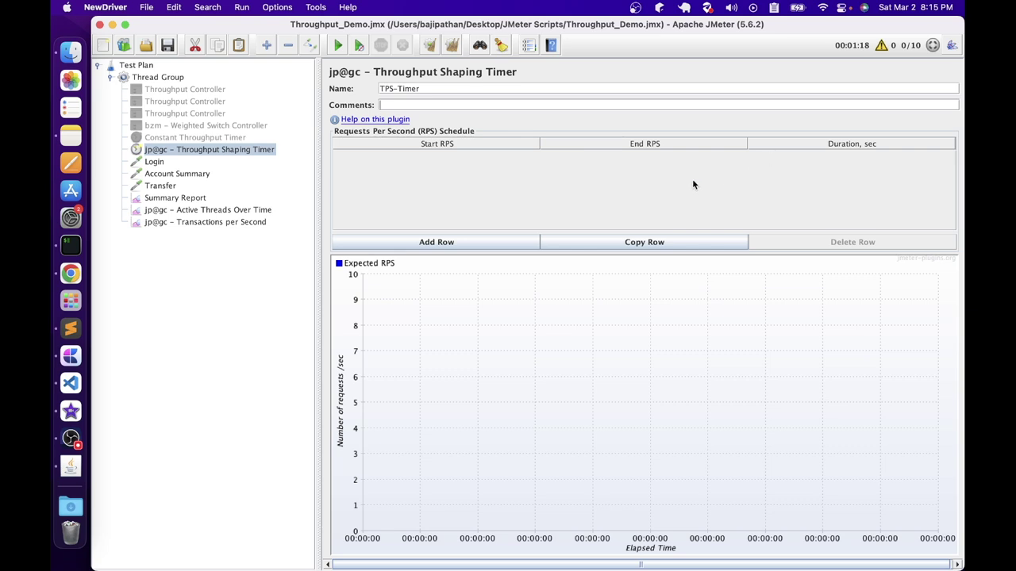
click(486, 241)
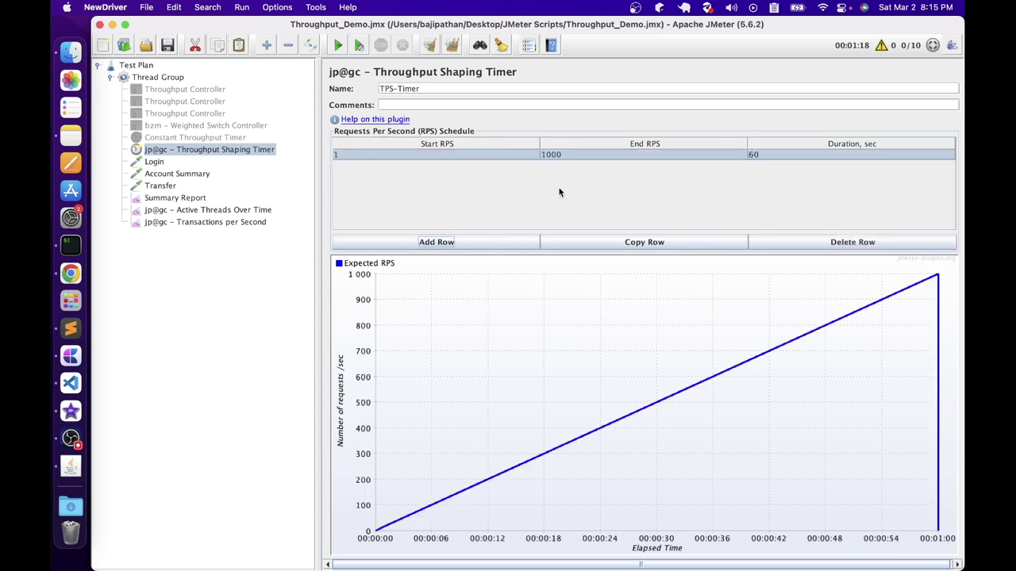
click(439, 156)
double_click(439, 153)
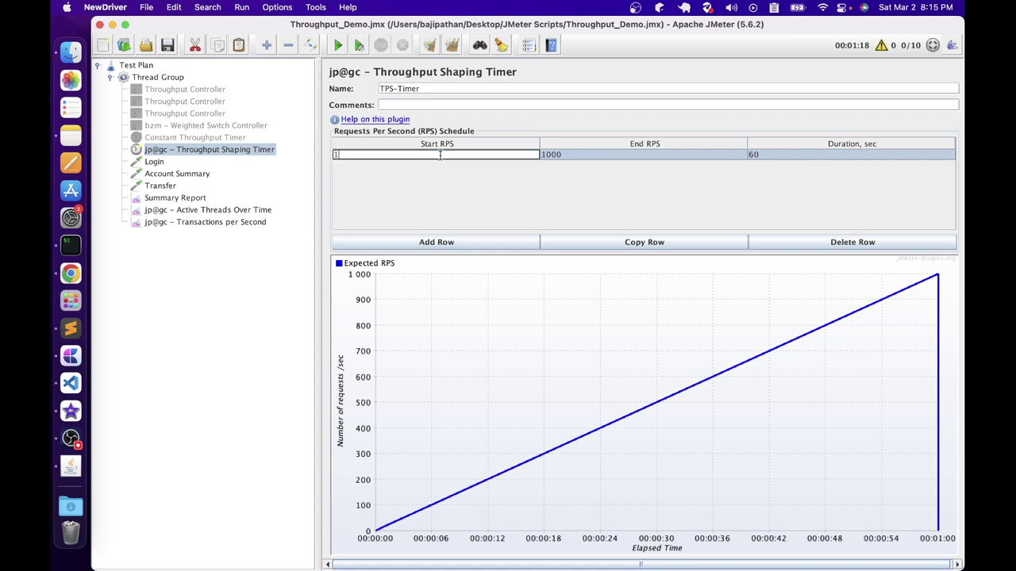
key(BackSpace)
text(5)
key(Tab)
click(775, 153)
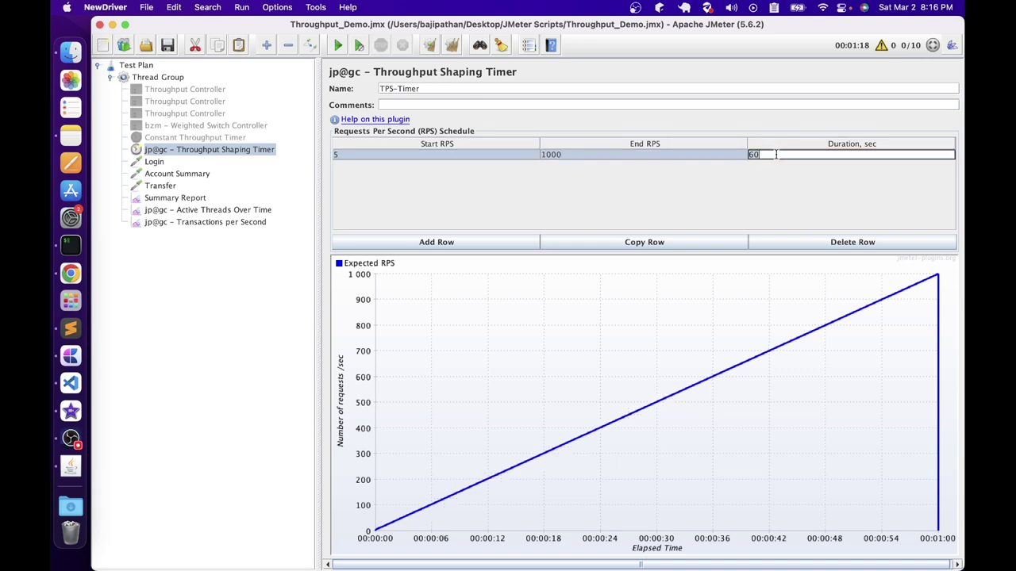
double_click(633, 154)
key(BackSpace)
key(Return)
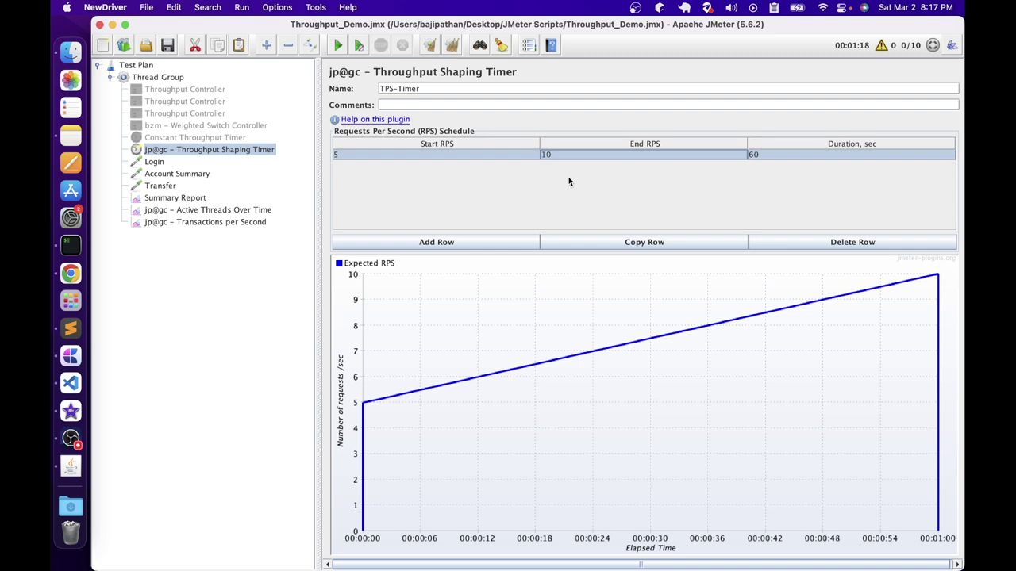
- Add a second schedule row with Start RPS 10, End RPS 10 and a duration of 7200 seconds
click(496, 237)
double_click(397, 164)
text(0)
double_click(578, 164)
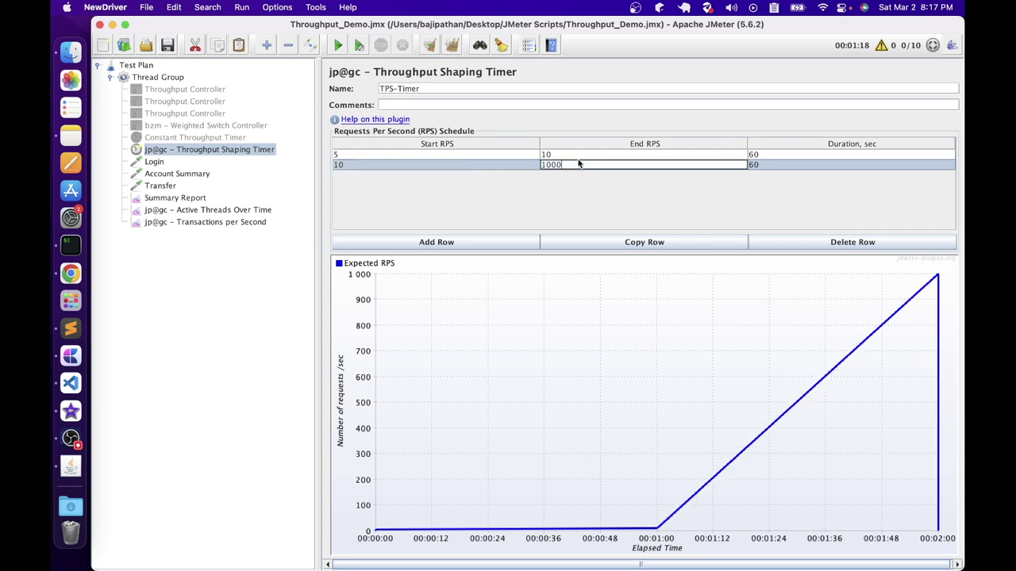
key(BackSpace)
key(BackSpace)
double_click(767, 165)
key(BackSpace)
key(BackSpace)
text(7200)
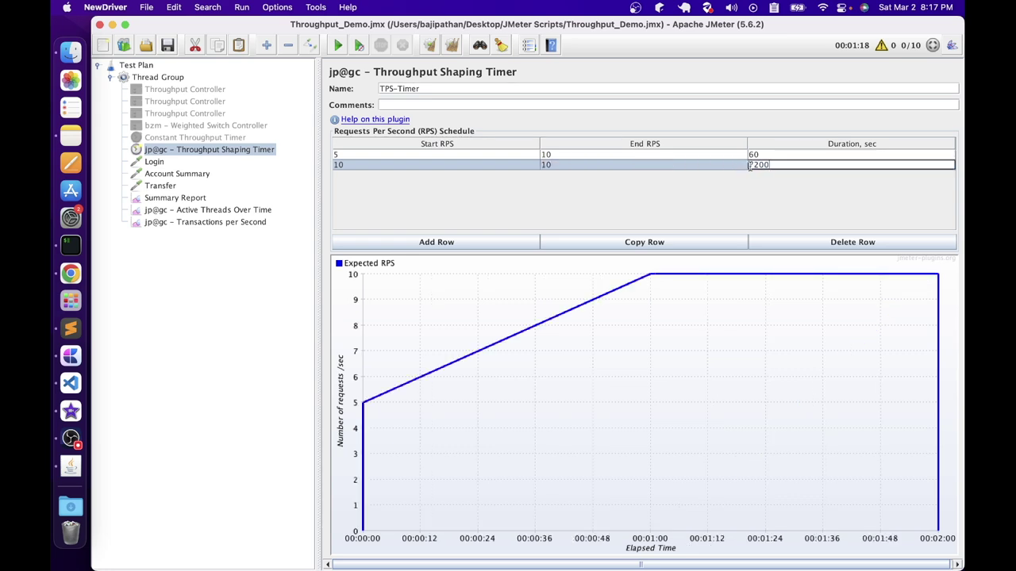
key(Return)
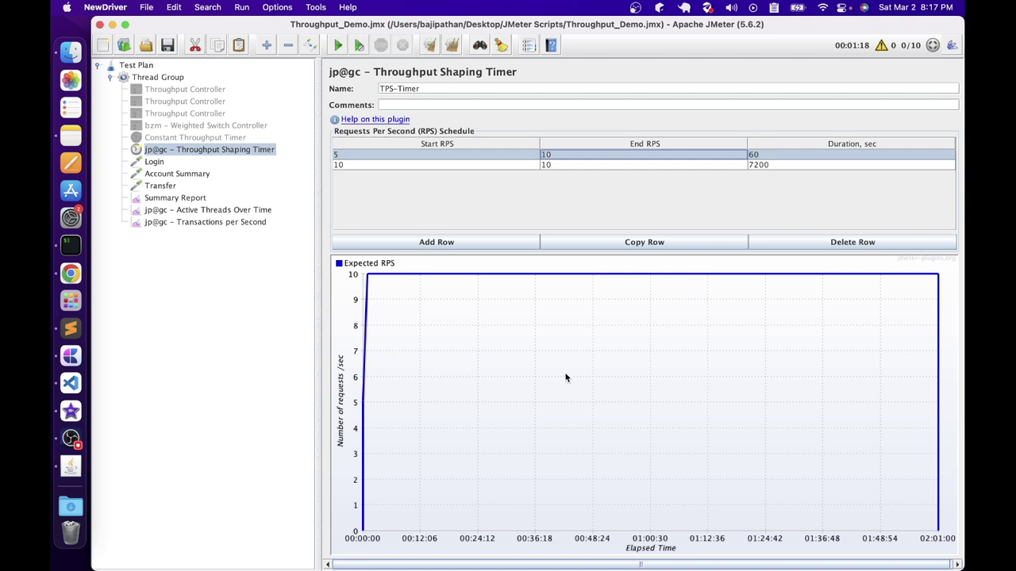